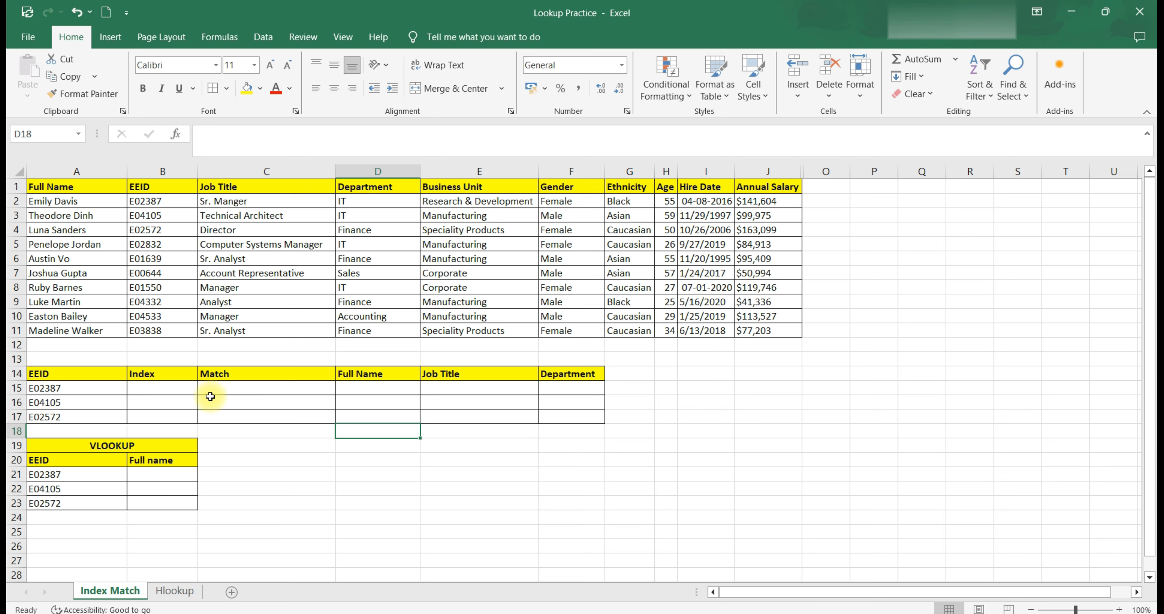
Enter an INDEX formula in B15 using the array,row_num,column_num form, with array B1:B11 and row number 5.
{"action": "left_click", "coordinate": [183, 391]}
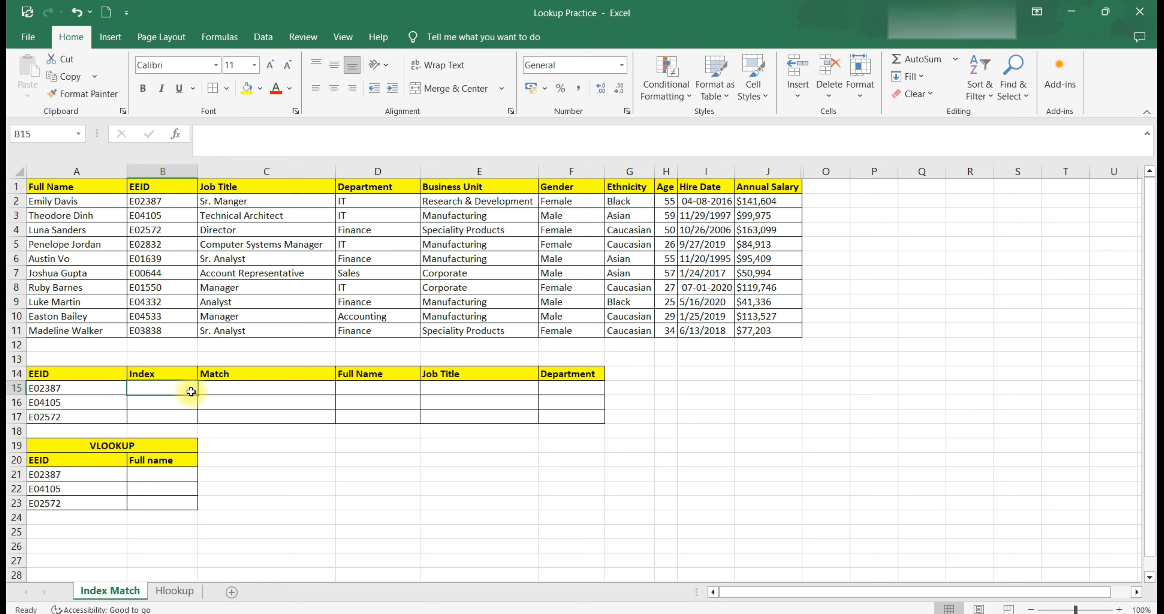
{"action": "key", "text": "BackSpace"}
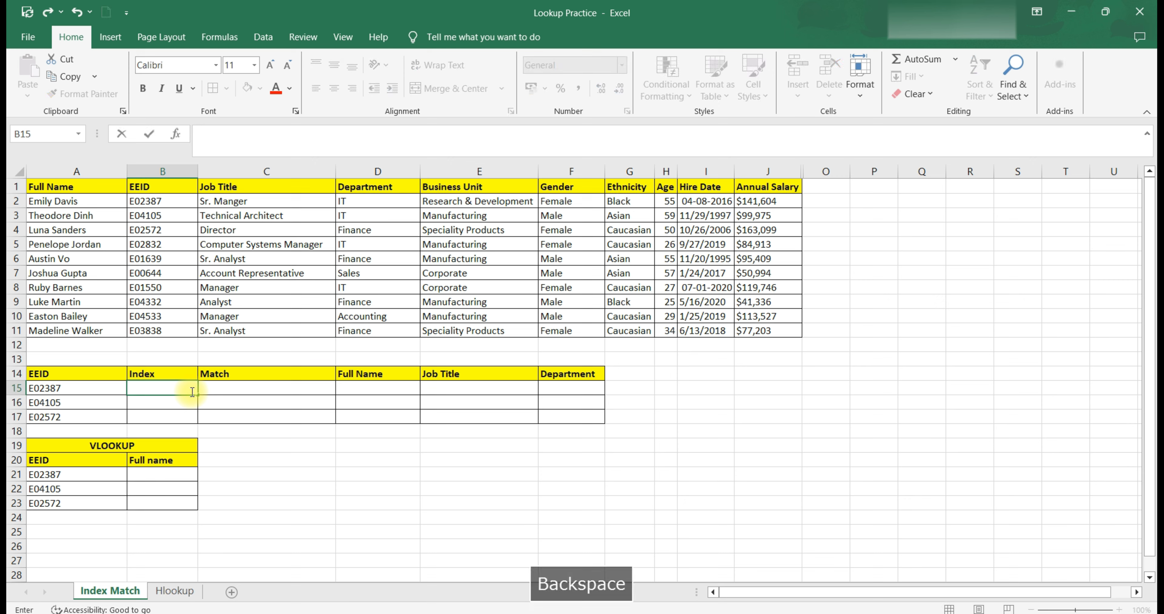
{"action": "type", "text": "=INDE"}
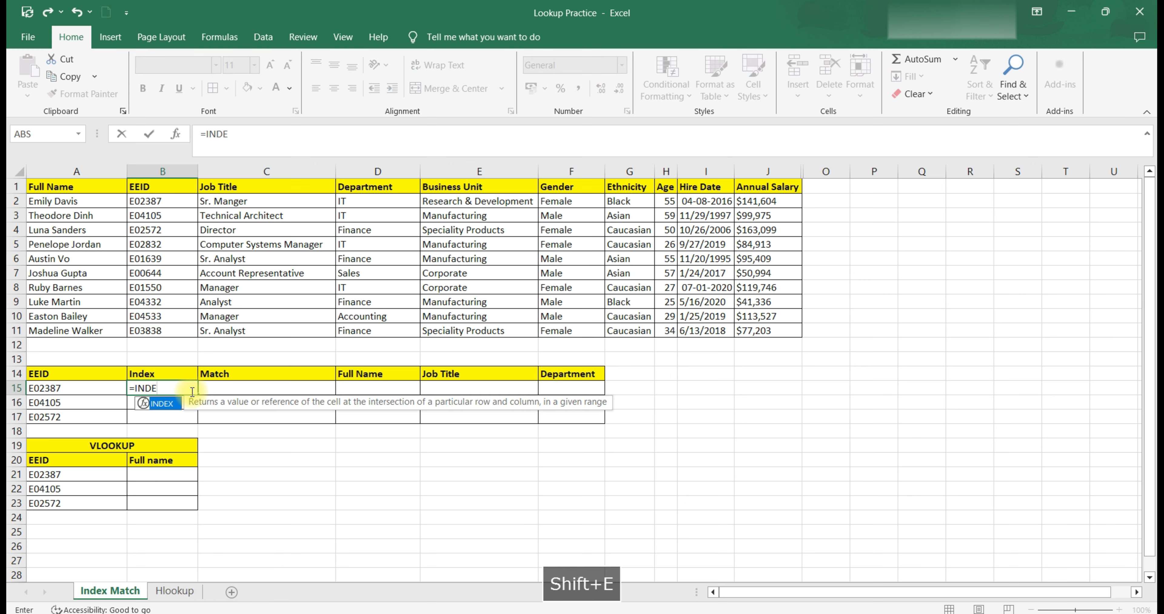
{"action": "key", "text": "Tab"}
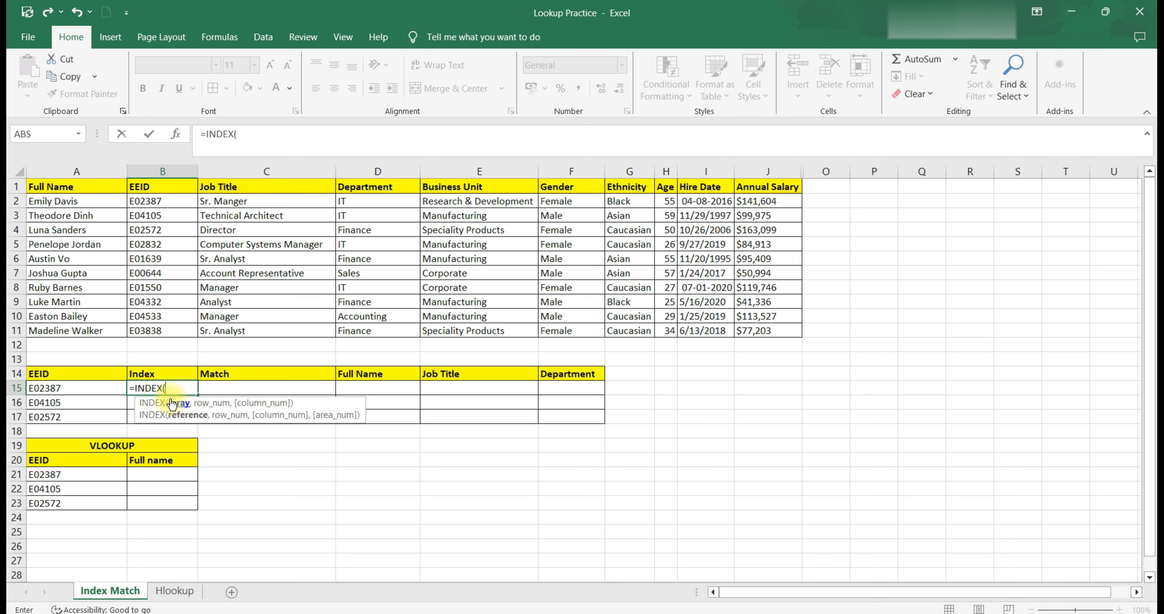
{"action": "left_click", "coordinate": [175, 134]}
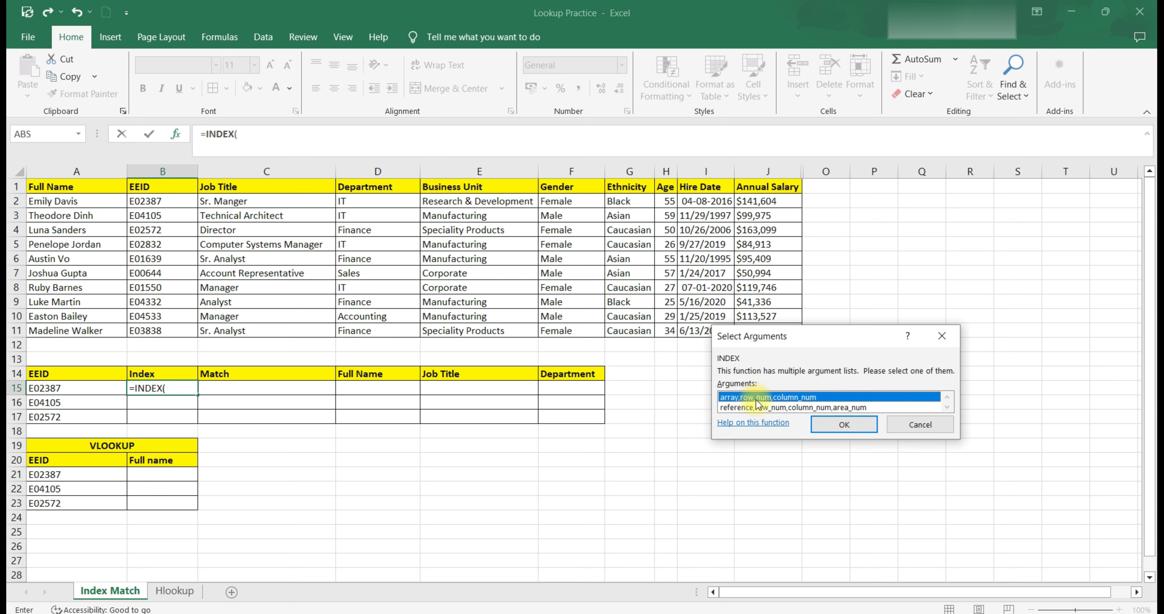
{"action": "left_click", "coordinate": [837, 427]}
{"action": "left_click_drag", "start_coordinate": [803, 283], "coordinate": [864, 296]}
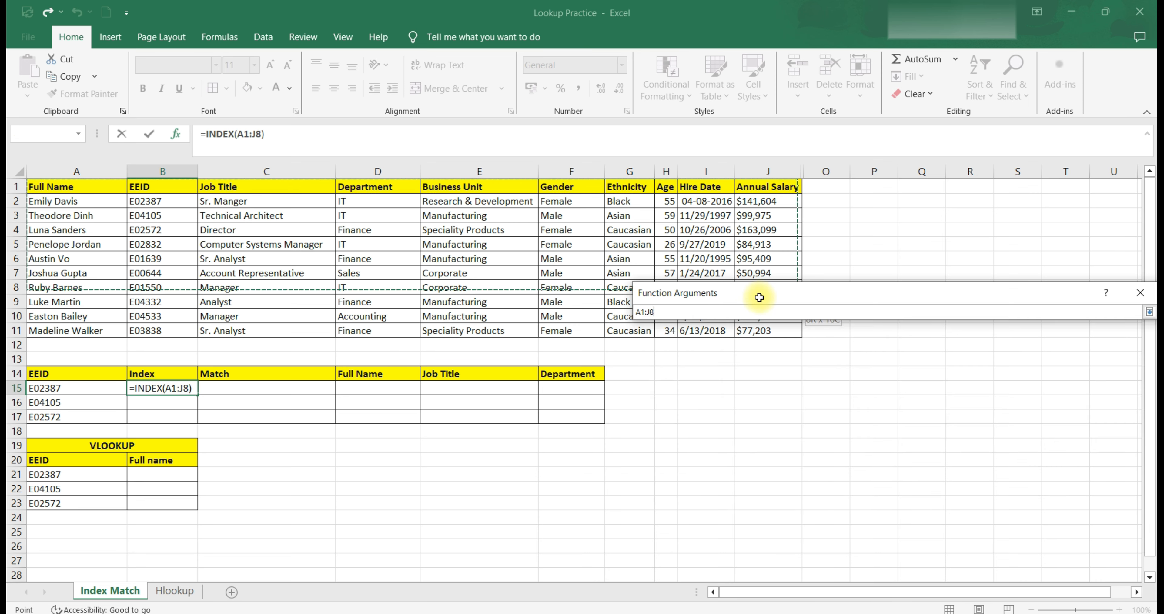
{"action": "left_click_drag", "start_coordinate": [758, 298], "coordinate": [771, 318]}
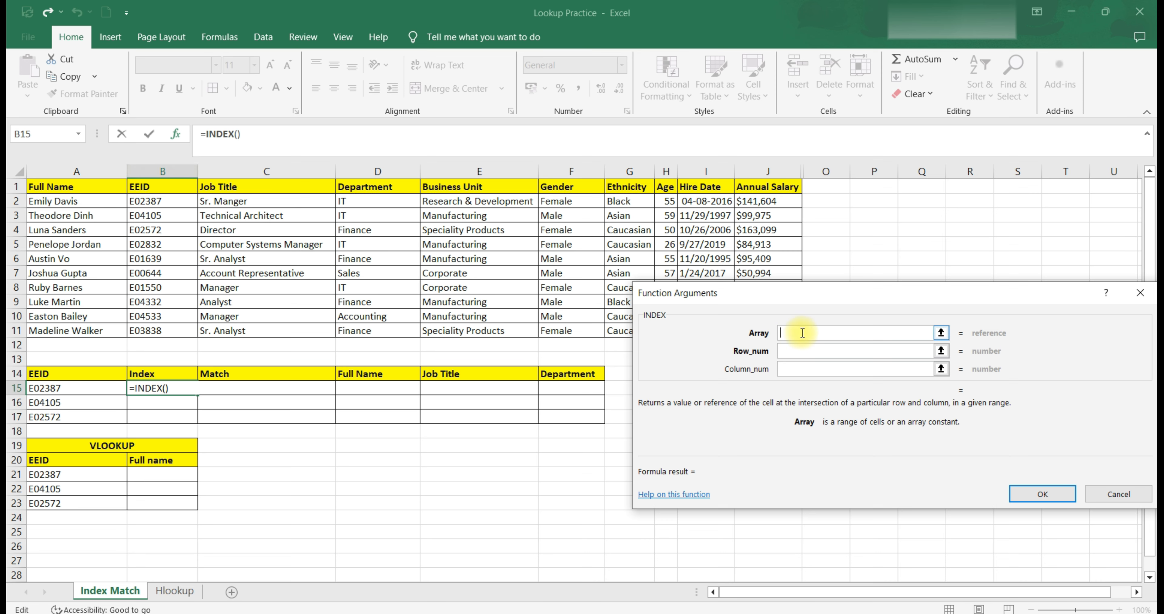
{"action": "left_click_drag", "start_coordinate": [145, 187], "coordinate": [170, 336]}
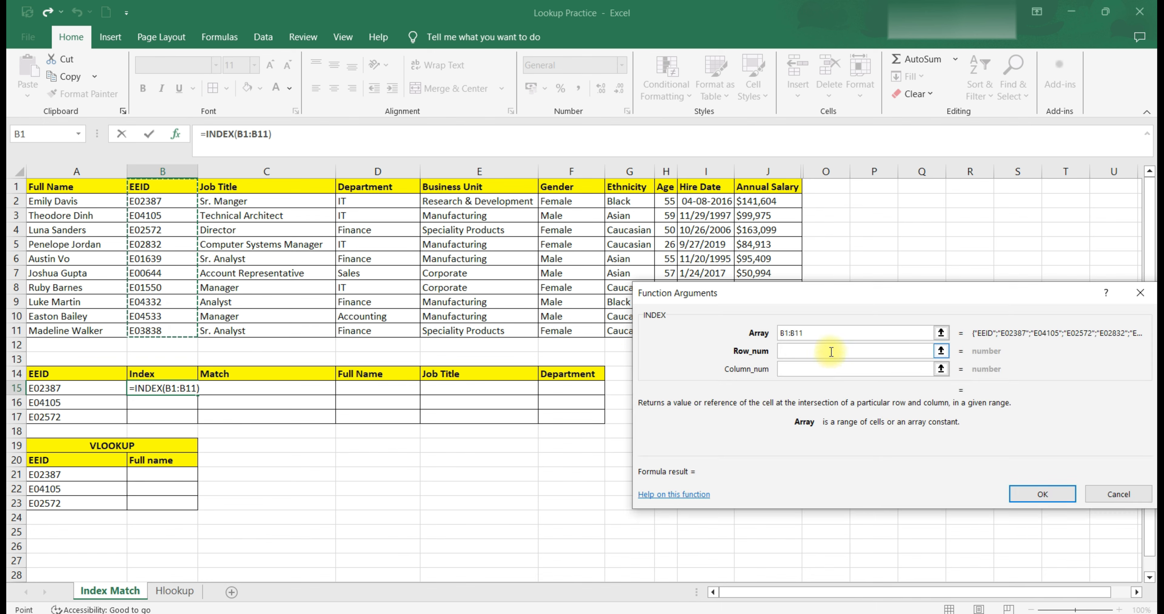
{"action": "left_click", "coordinate": [787, 352]}
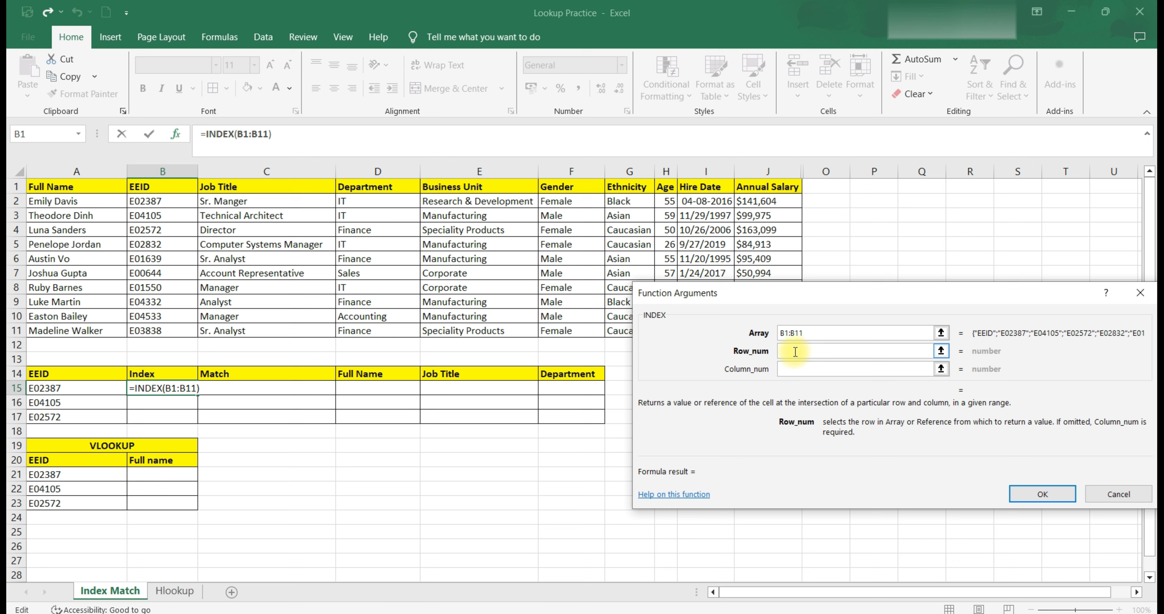
{"action": "type", "text": "5"}
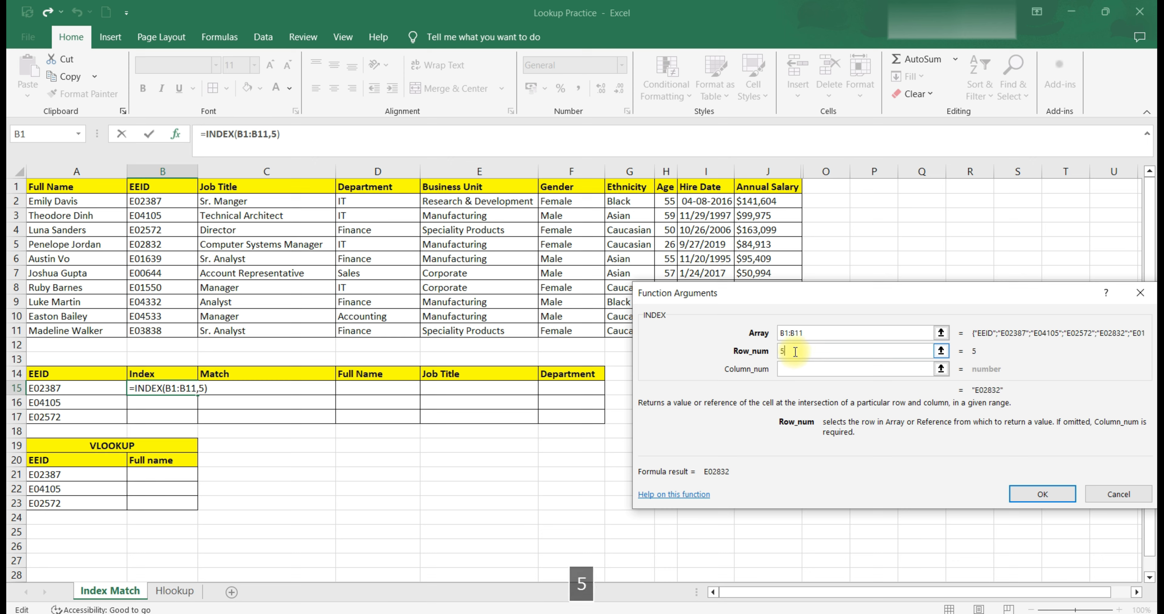
{"action": "left_click", "coordinate": [1043, 494]}
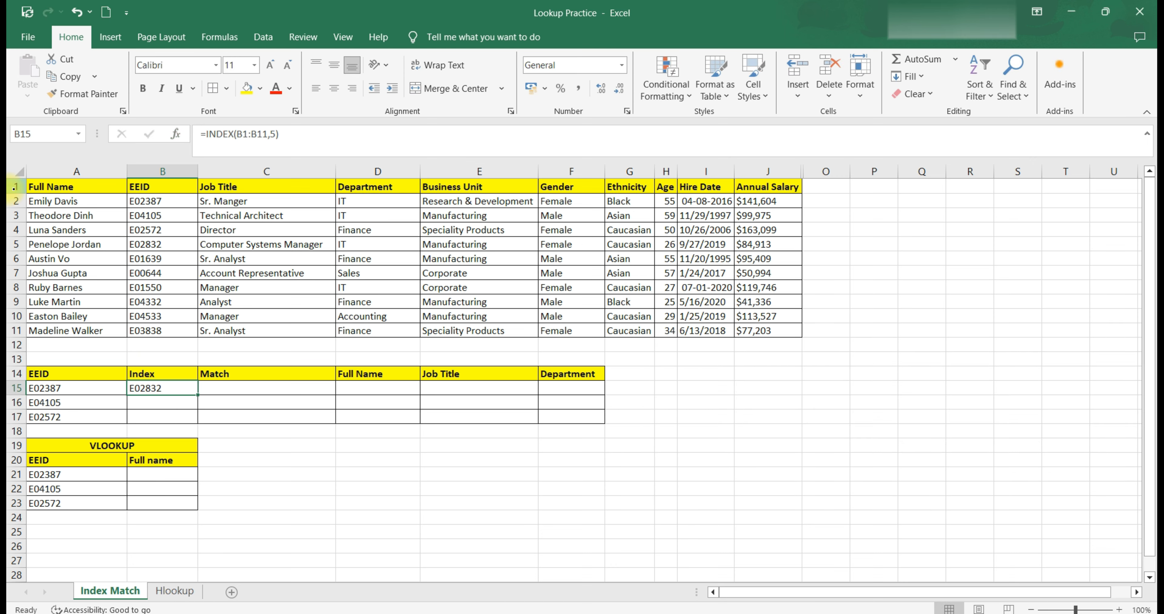
Count down rows 1 to 5 of the employee table to check which EEID the INDEX formula points to.
{"action": "left_click", "coordinate": [14, 186]}
{"action": "left_click", "coordinate": [15, 200]}
{"action": "left_click", "coordinate": [14, 216]}
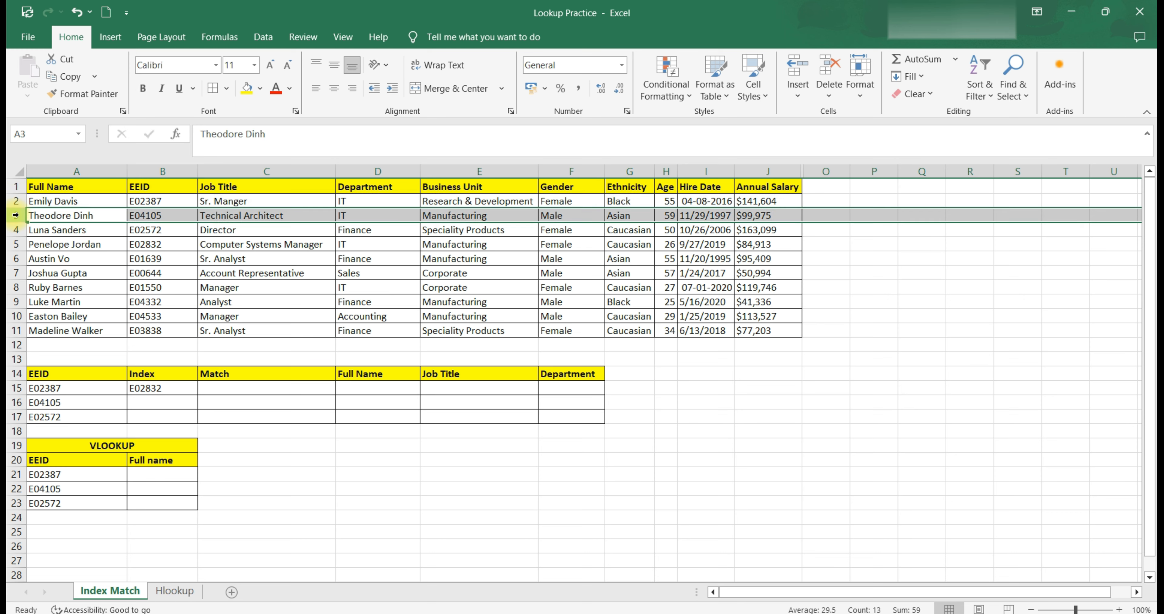
{"action": "left_click", "coordinate": [14, 230]}
{"action": "left_click", "coordinate": [15, 244]}
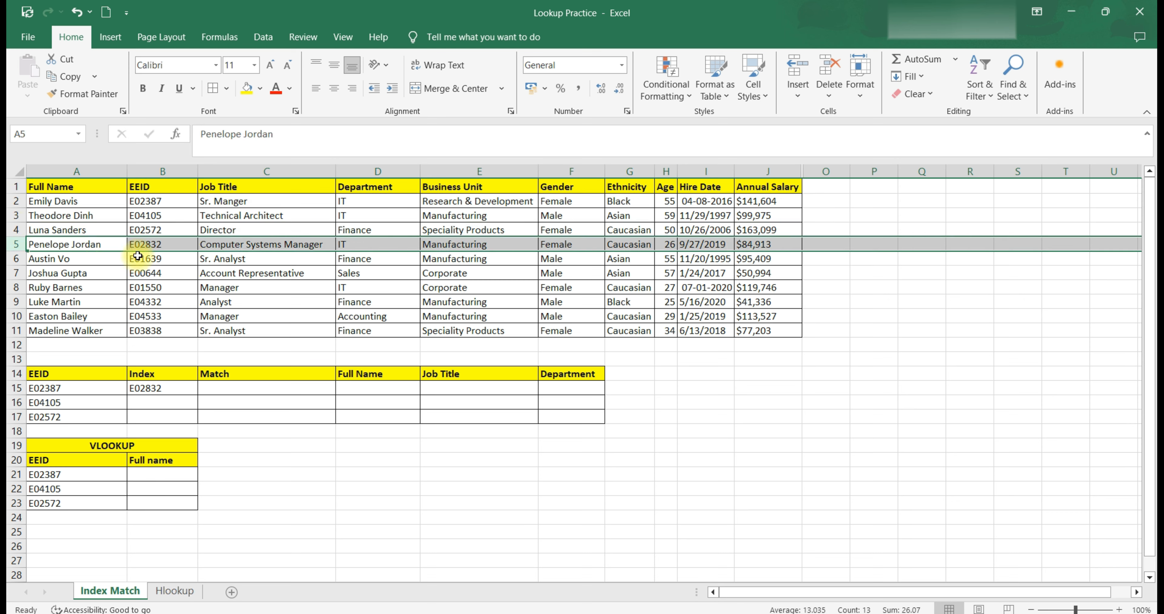
{"action": "left_click", "coordinate": [166, 248]}
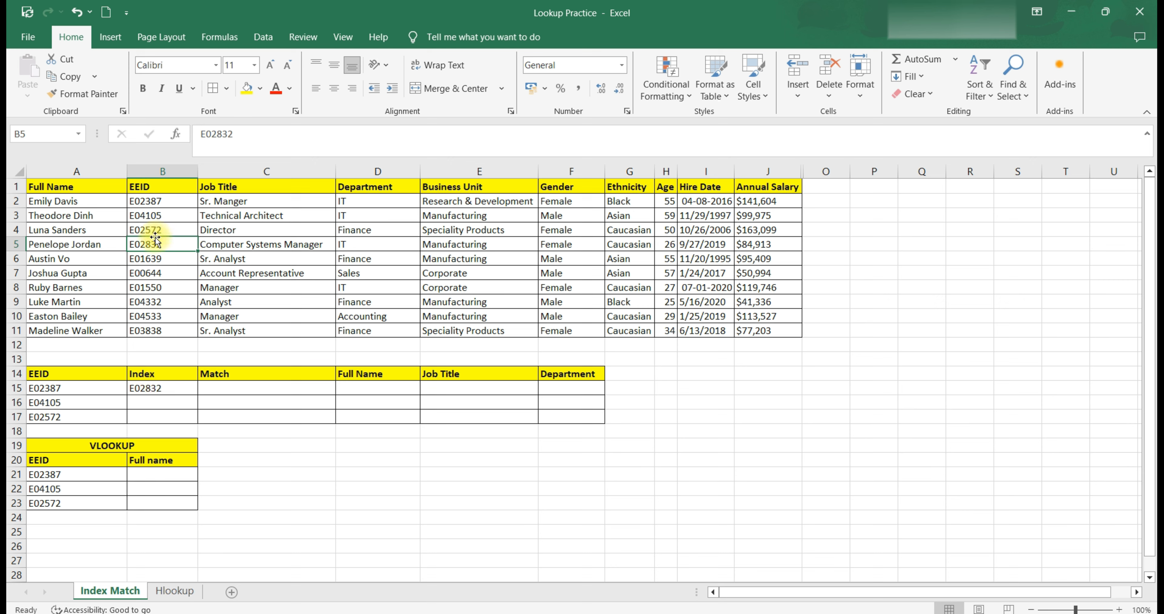
Enter a MATCH formula in C15 with lookup value B15, lookup array B1:B11 and match type 0.
{"action": "left_click", "coordinate": [259, 389]}
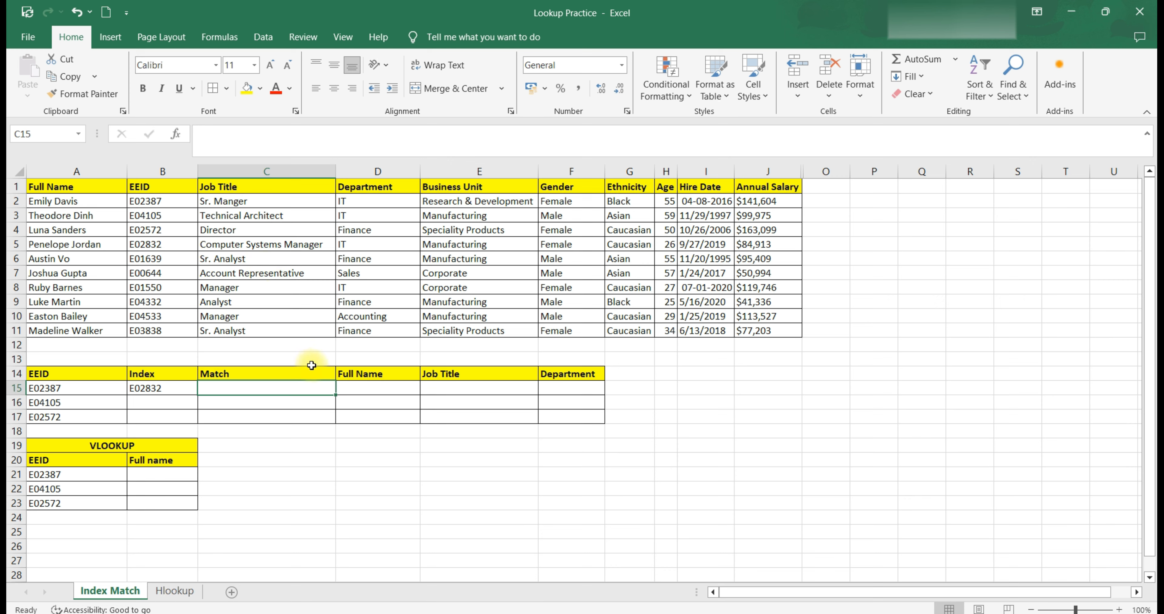
{"action": "type", "text": "=MA"}
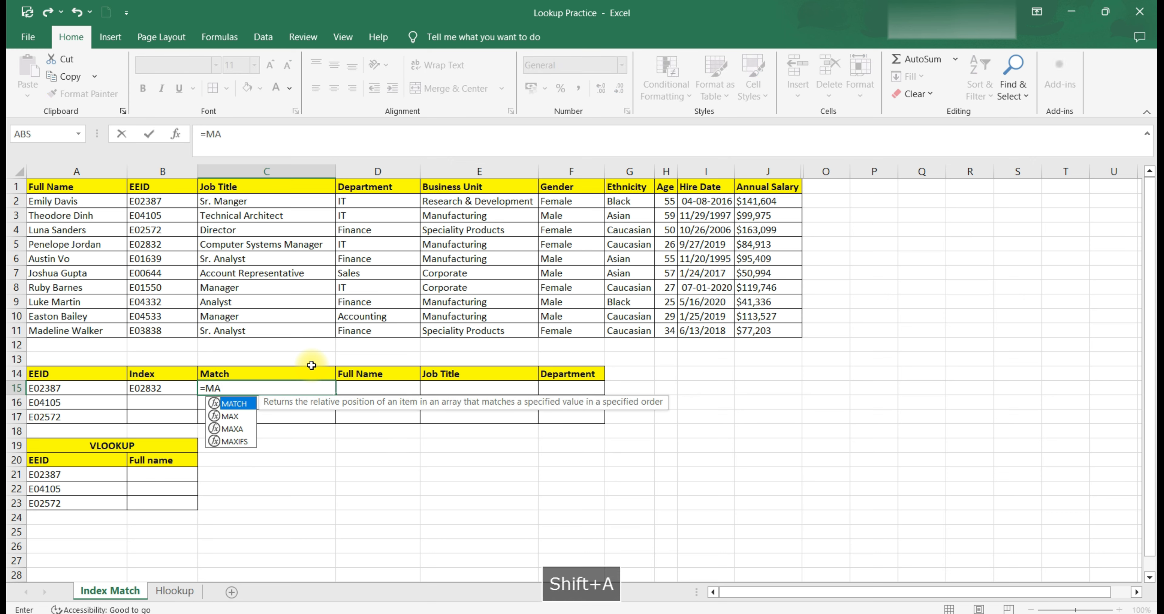
{"action": "key", "text": "Tab"}
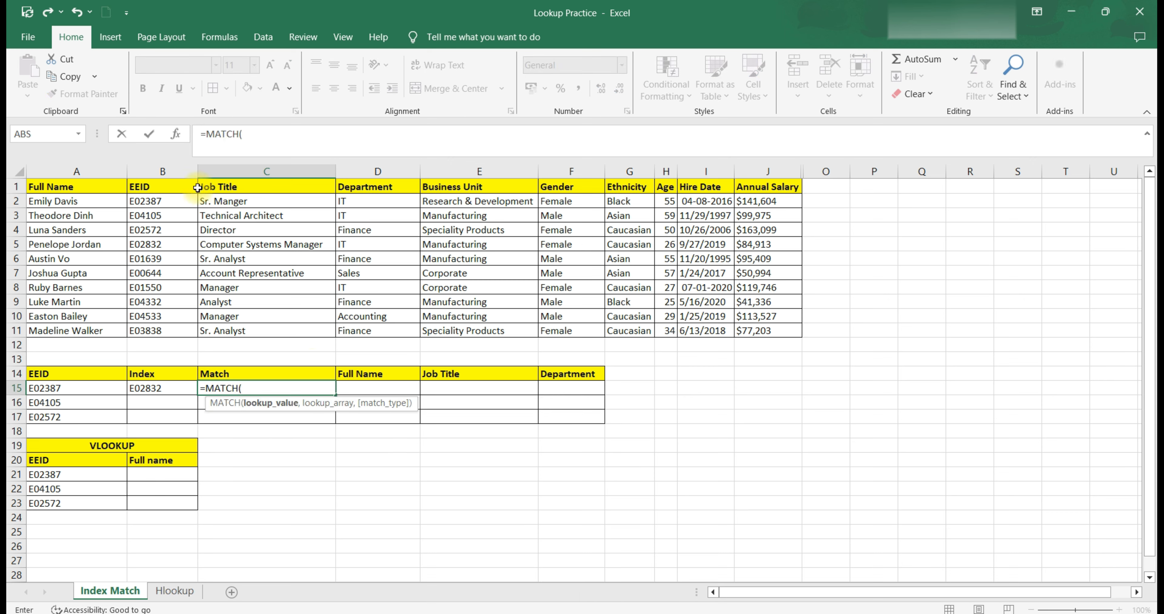
{"action": "left_click", "coordinate": [175, 134]}
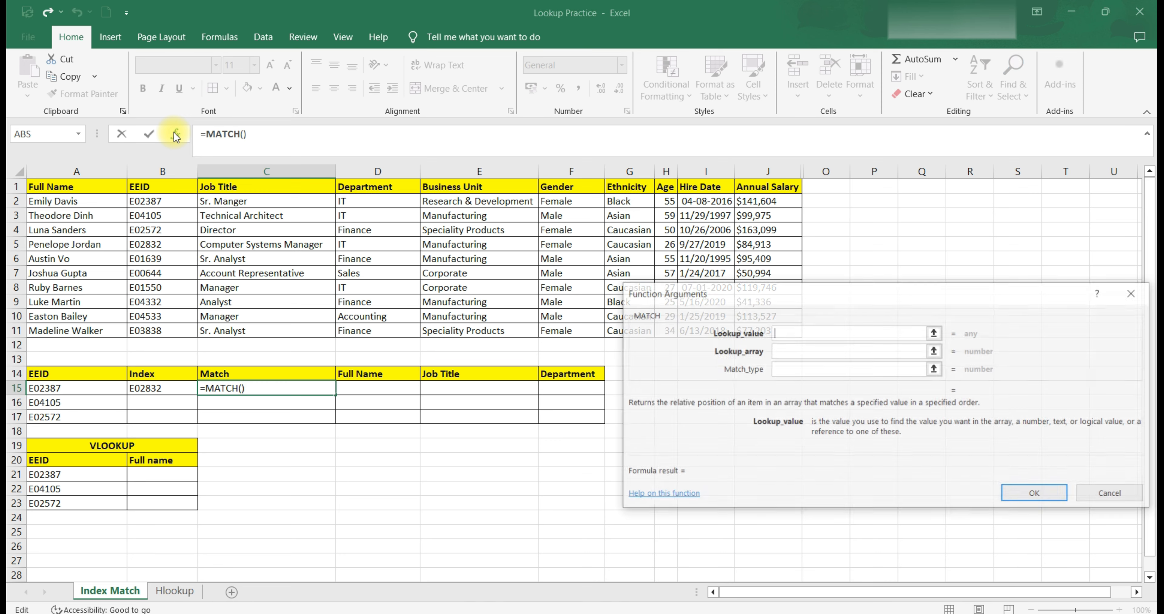
{"action": "left_click_drag", "start_coordinate": [793, 289], "coordinate": [734, 352]}
{"action": "key", "text": "BackSpace"}
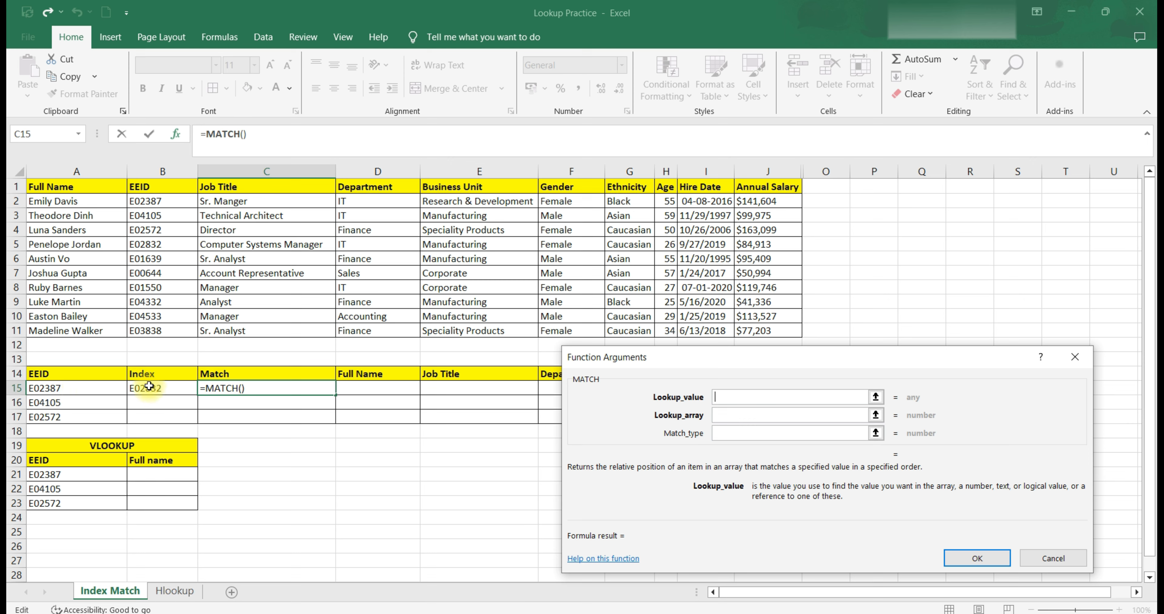
{"action": "left_click", "coordinate": [162, 391]}
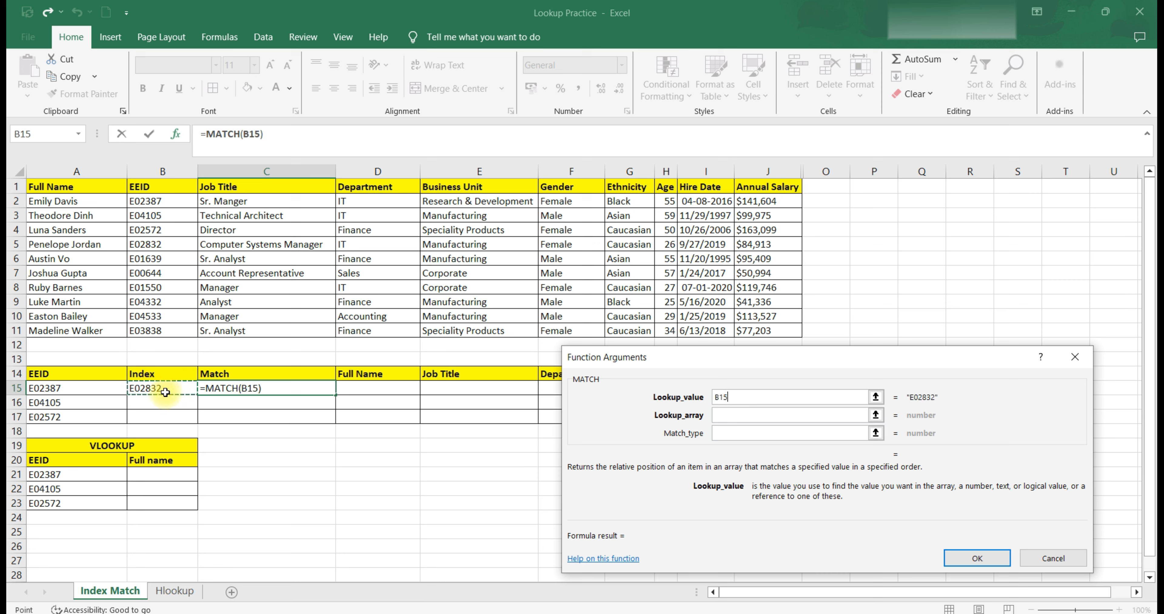
{"action": "left_click", "coordinate": [771, 415]}
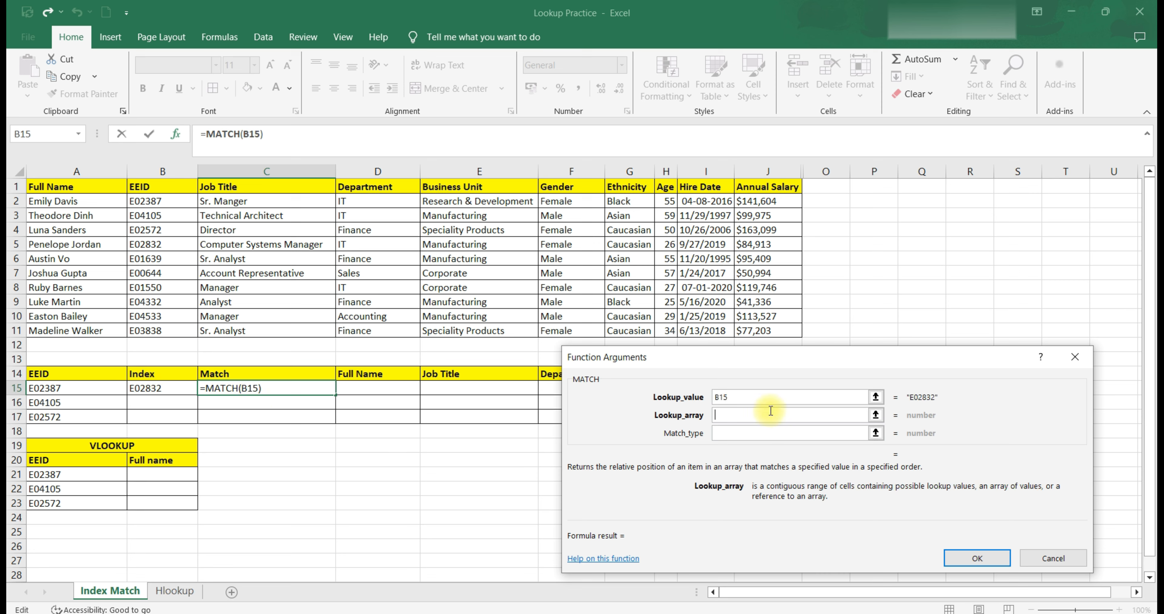
{"action": "left_click_drag", "start_coordinate": [183, 190], "coordinate": [177, 330]}
{"action": "left_click", "coordinate": [697, 435]}
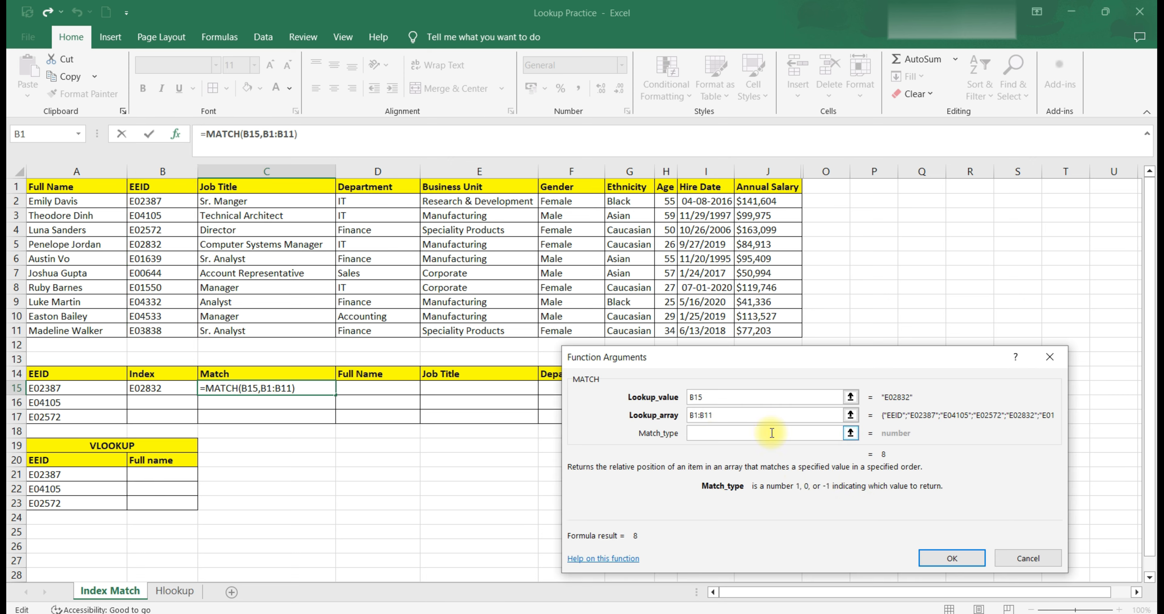
{"action": "type", "text": "0"}
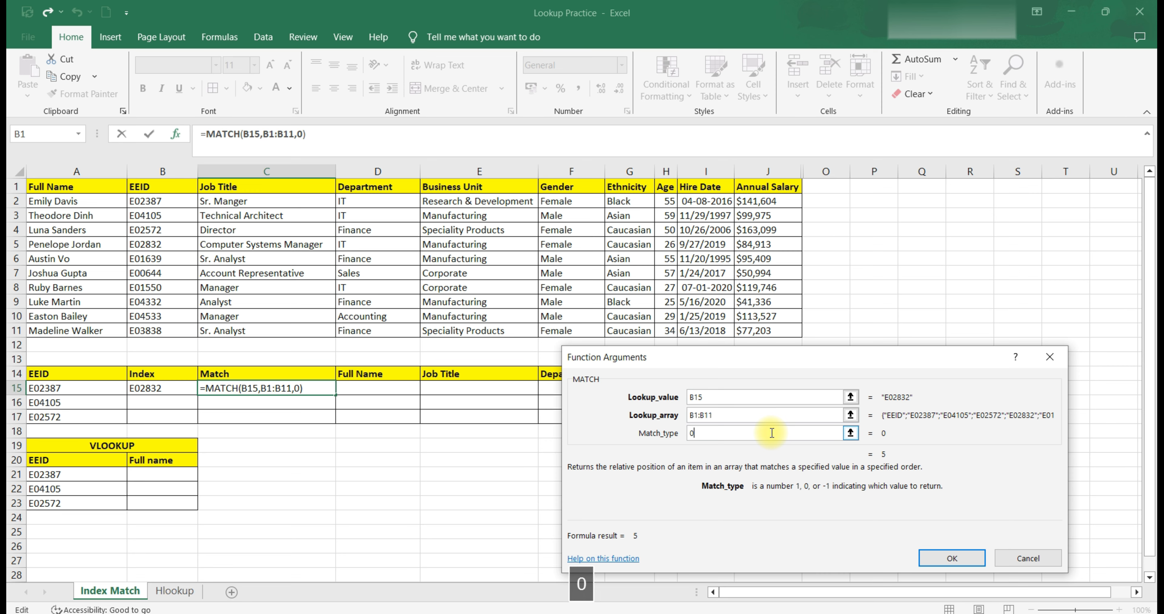
{"action": "left_click", "coordinate": [946, 558]}
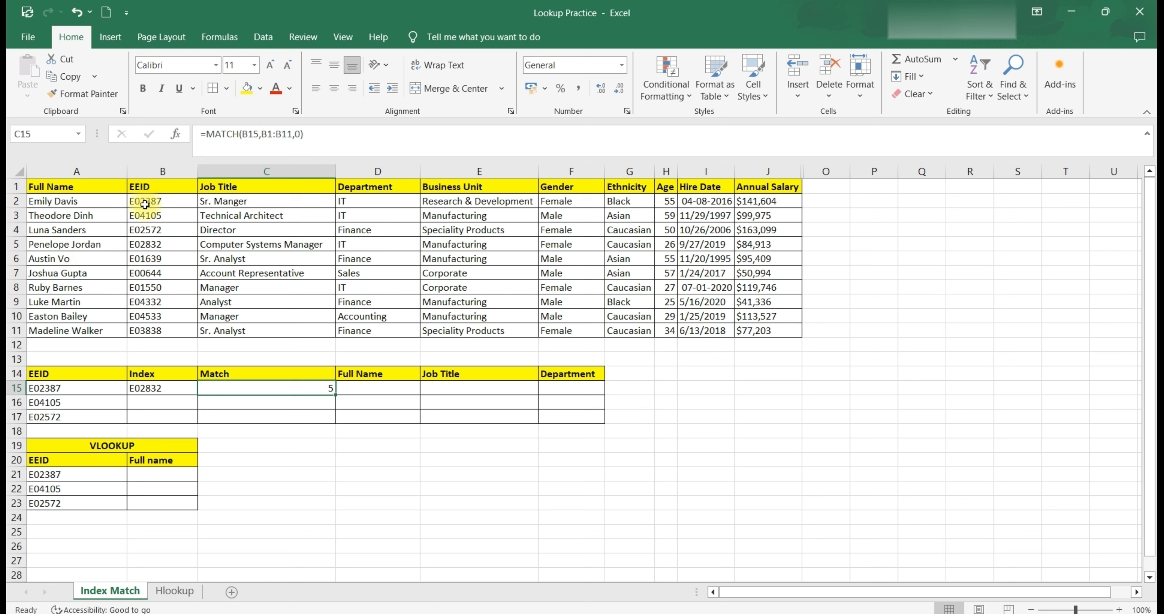
Compare the EEID and Full name columns of the VLOOKUP table with the employee data from the EEID column onward.
{"action": "left_click", "coordinate": [356, 390]}
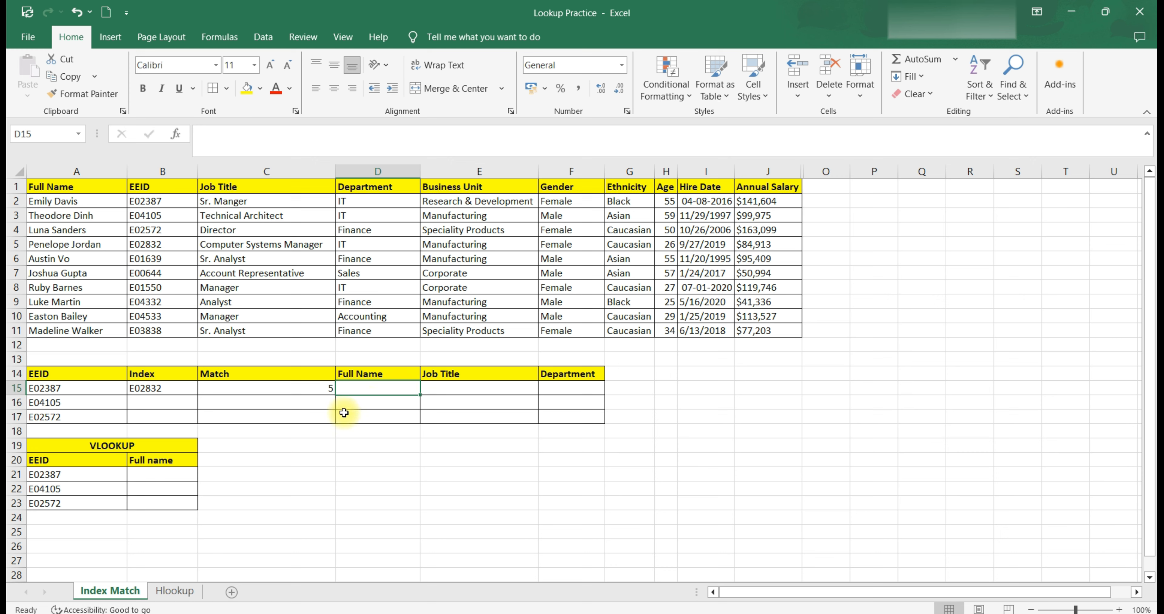
{"action": "left_click", "coordinate": [162, 472]}
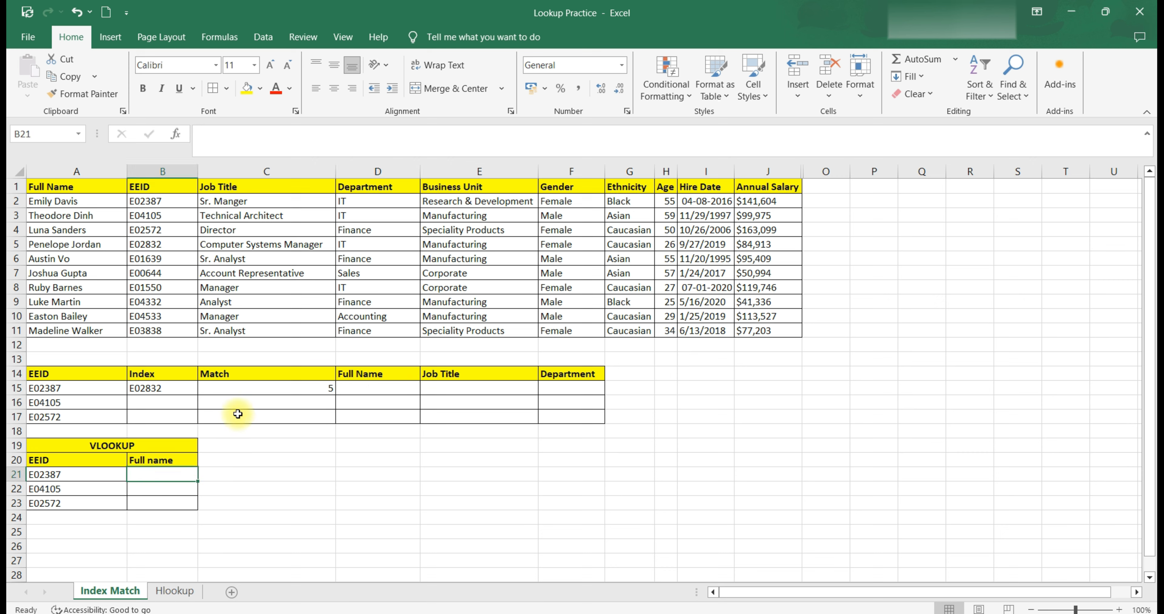
{"action": "left_click_drag", "start_coordinate": [56, 474], "coordinate": [68, 505]}
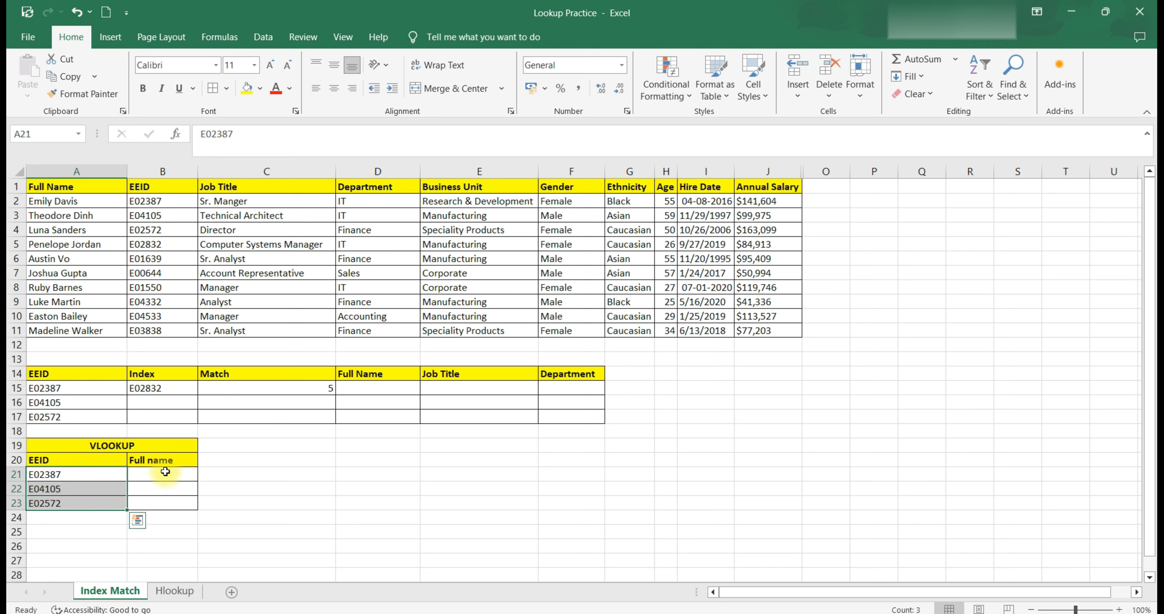
{"action": "left_click", "coordinate": [157, 461]}
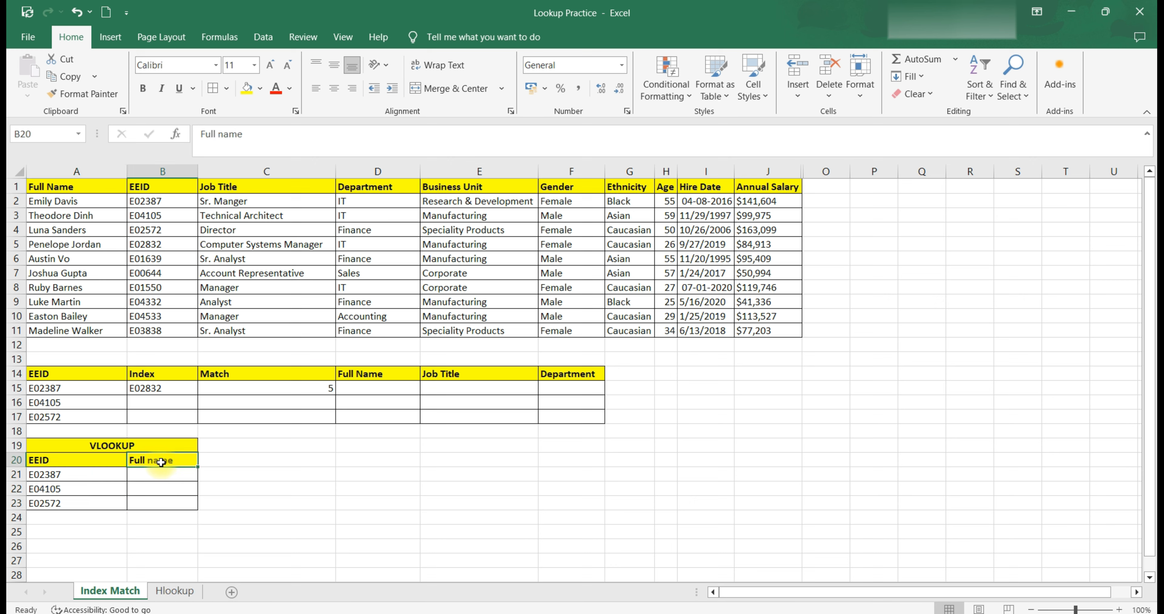
{"action": "left_click", "coordinate": [170, 476]}
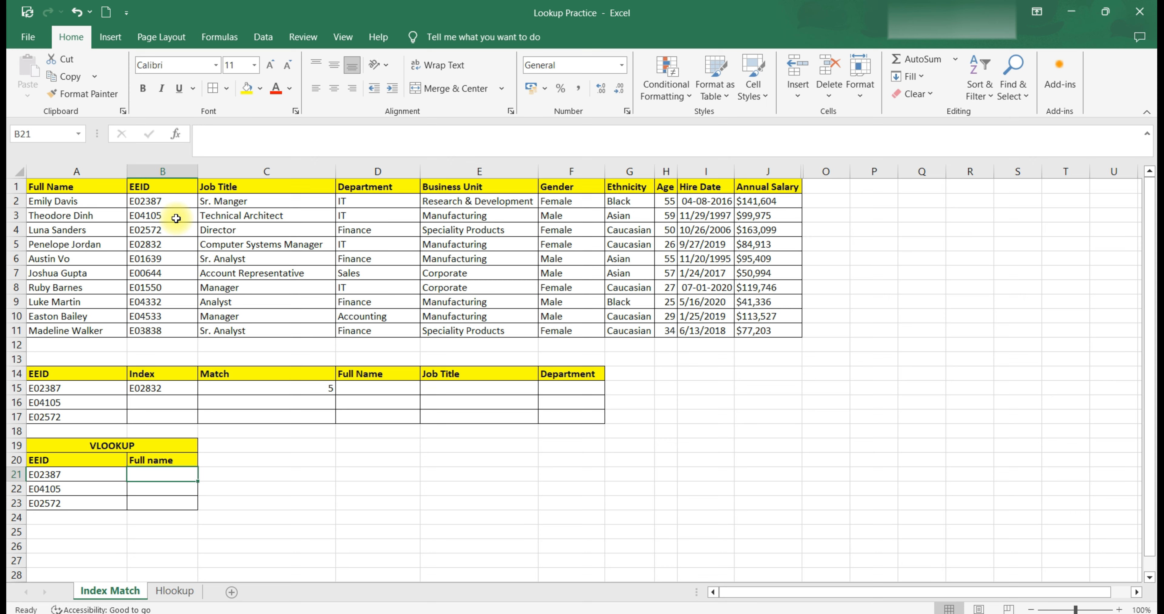
{"action": "left_click_drag", "start_coordinate": [159, 185], "coordinate": [754, 333]}
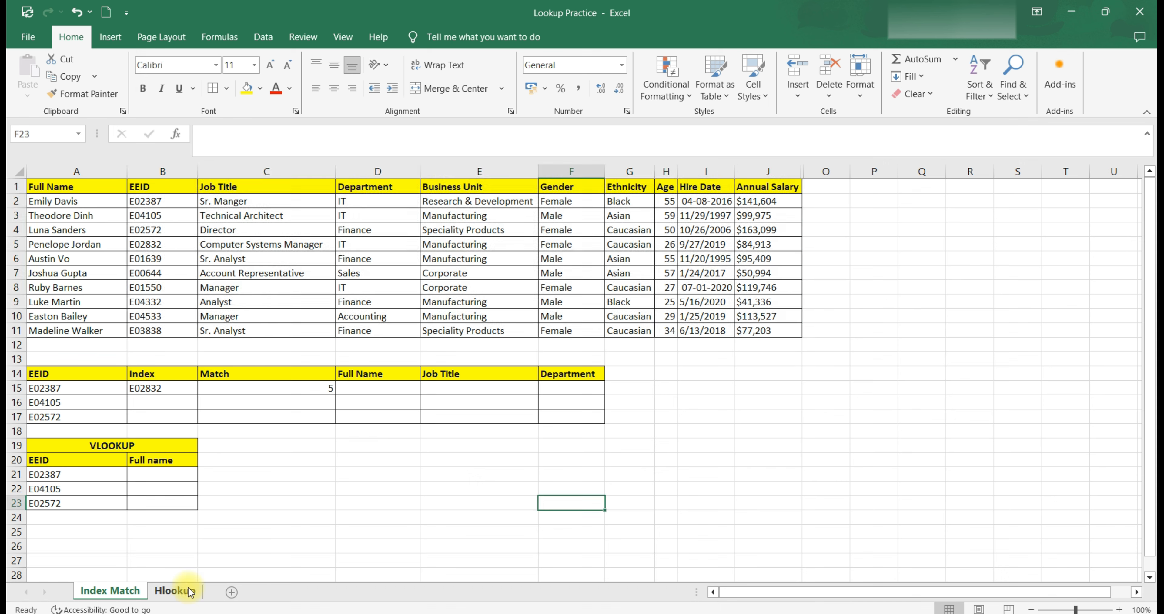
On the Hlookup sheet, examine the EEID list and Job Title column of the lookup table against the EEID row above.
{"action": "left_click", "coordinate": [174, 590]}
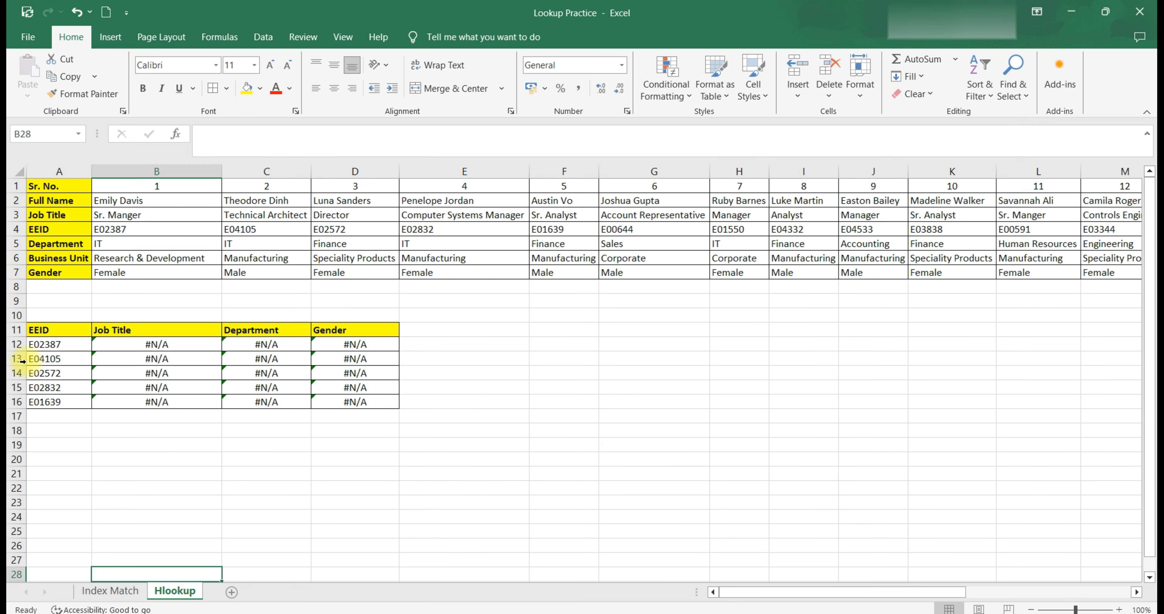
{"action": "left_click", "coordinate": [64, 343]}
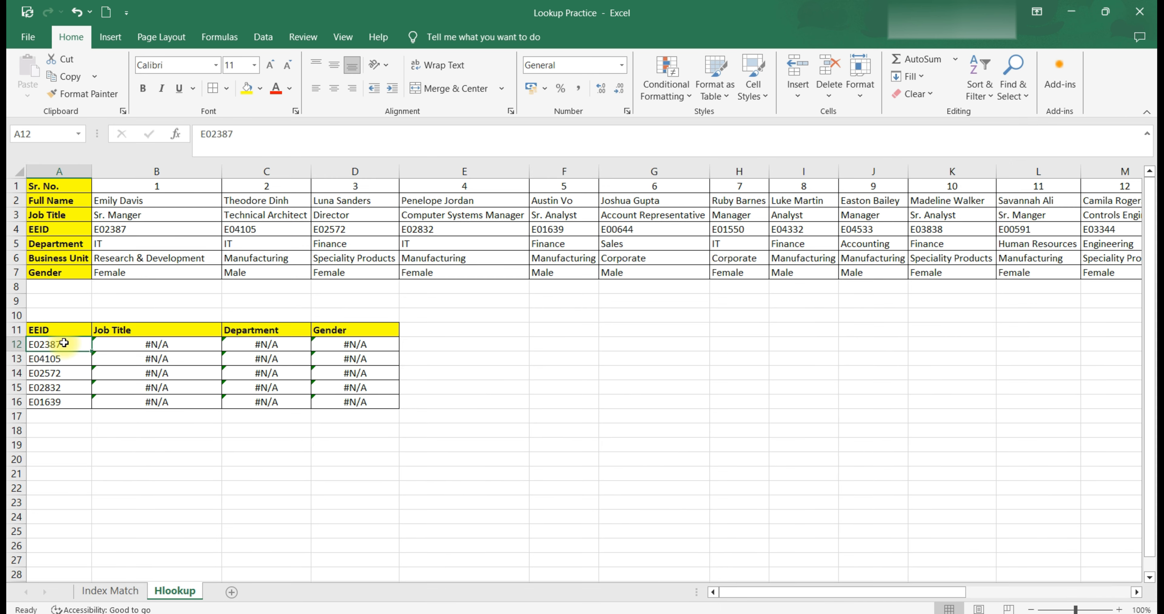
{"action": "left_click", "coordinate": [128, 333]}
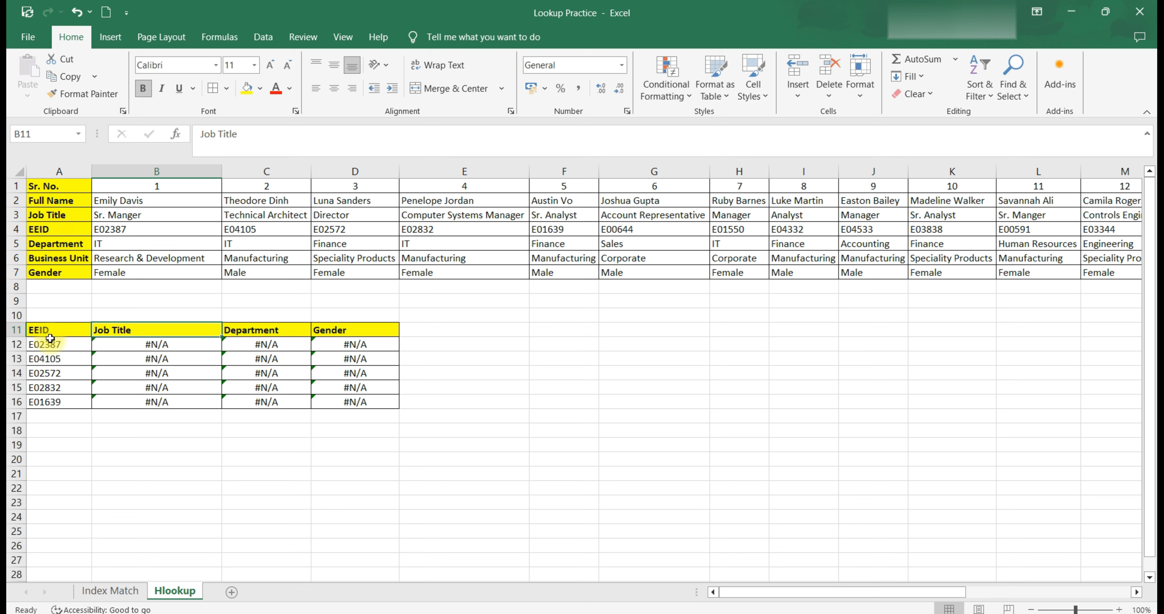
{"action": "left_click_drag", "start_coordinate": [50, 339], "coordinate": [48, 401]}
{"action": "left_click", "coordinate": [116, 203]}
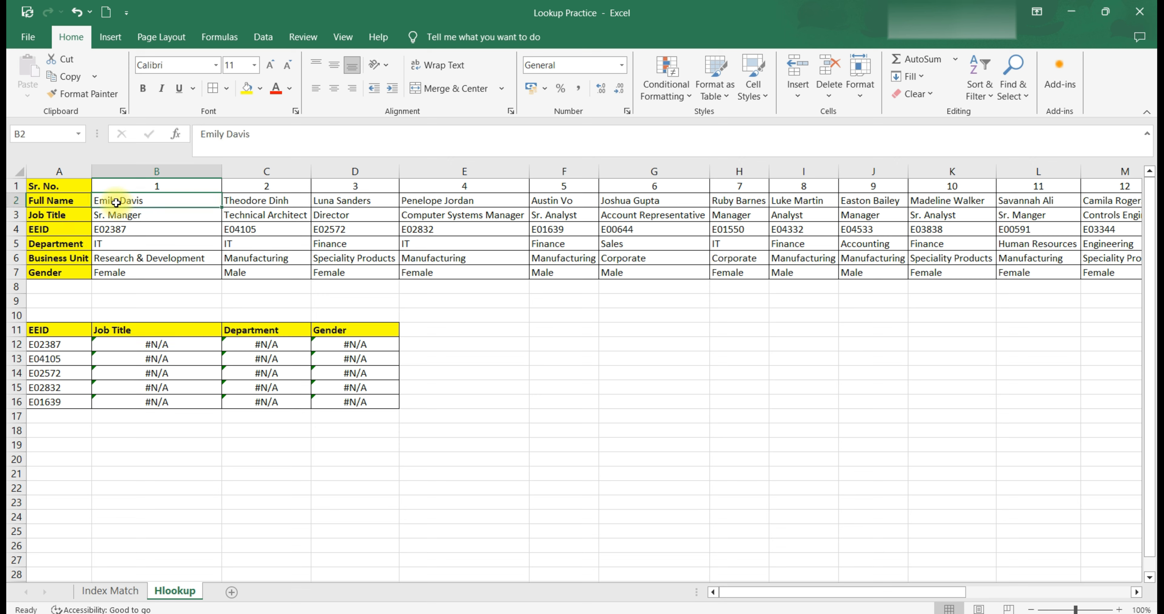
{"action": "left_click", "coordinate": [11, 232]}
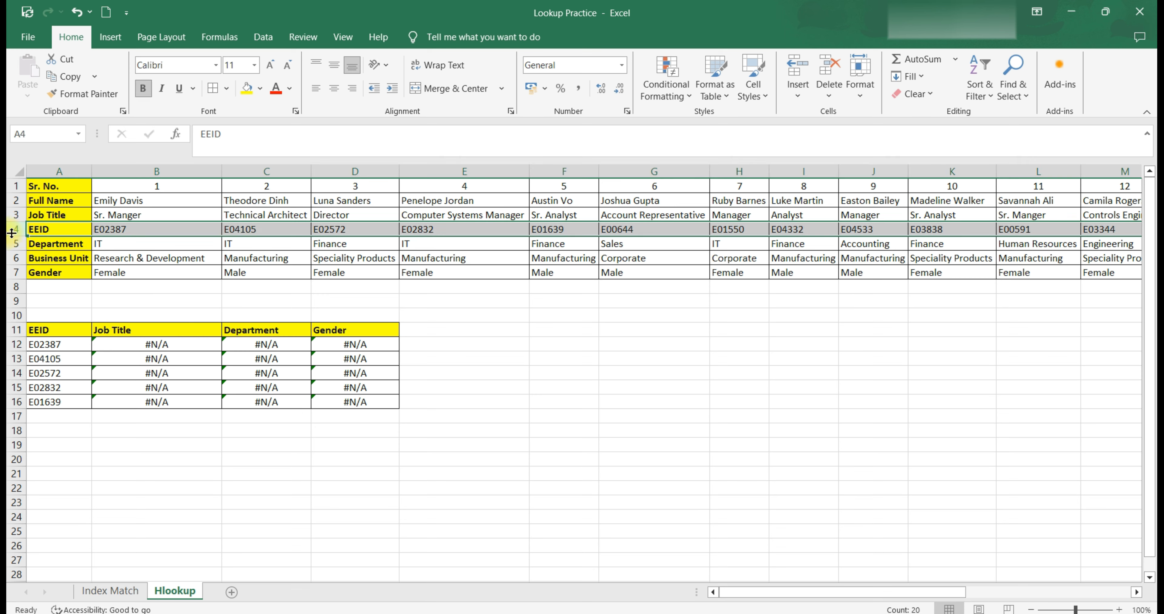
Compare the Job Title row with the rows from EEID down to Gender in the Hlookup sheet's employee data.
{"action": "left_click", "coordinate": [19, 215]}
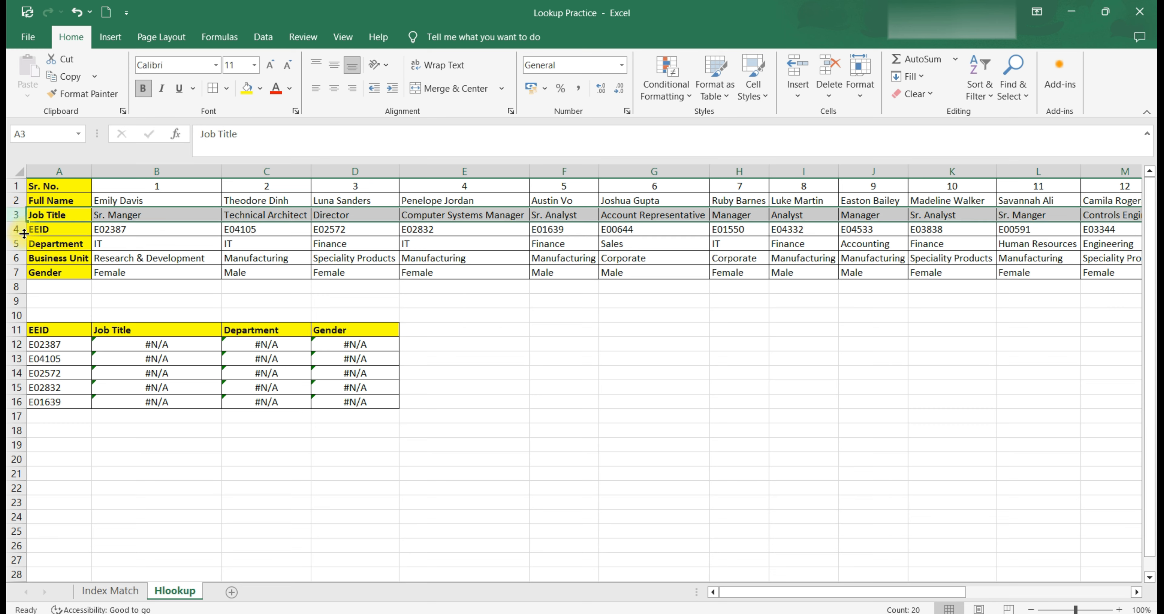
{"action": "left_click", "coordinate": [49, 231]}
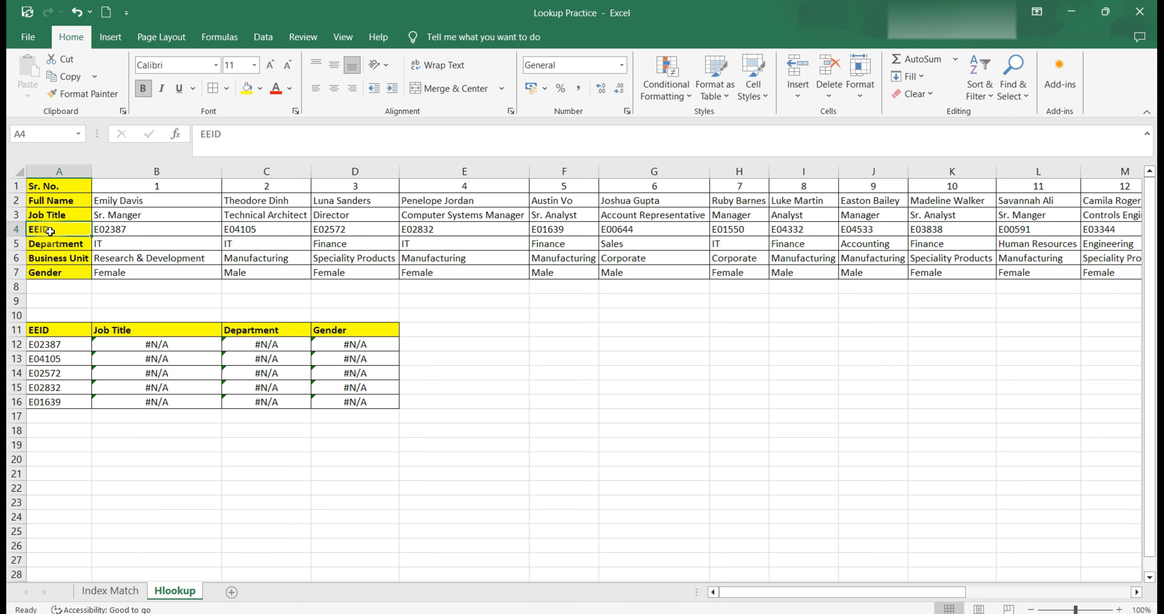
{"action": "left_click_drag", "start_coordinate": [50, 231], "coordinate": [89, 275]}
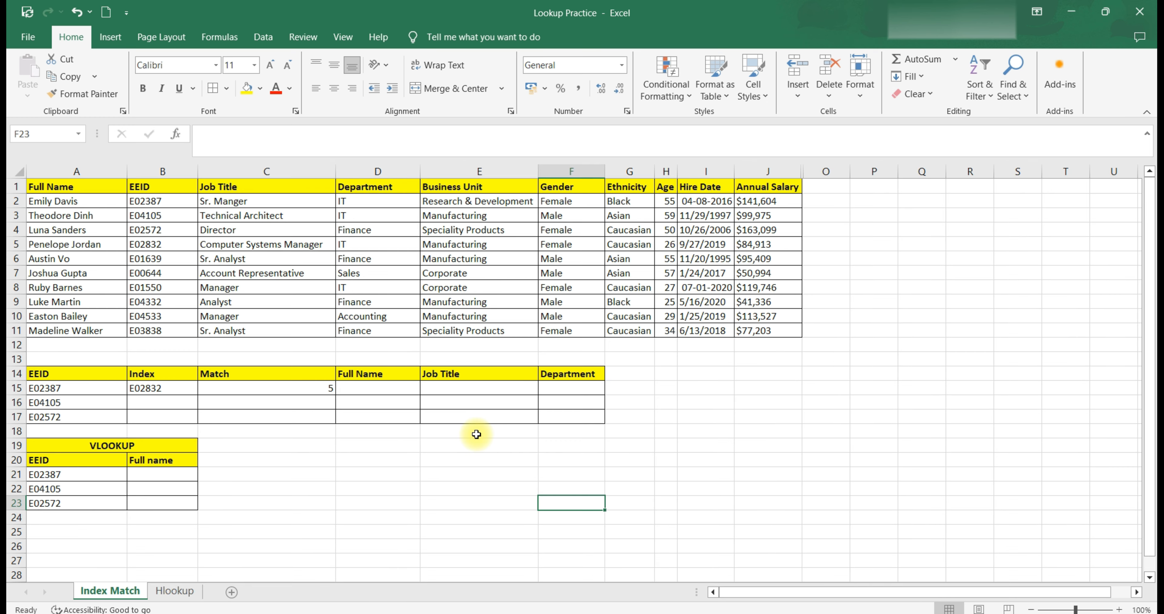
On the Index Match sheet, review the Full Name, Job Title and Department headers and the EEIDs in A15:A17.
{"action": "left_click", "coordinate": [362, 388]}
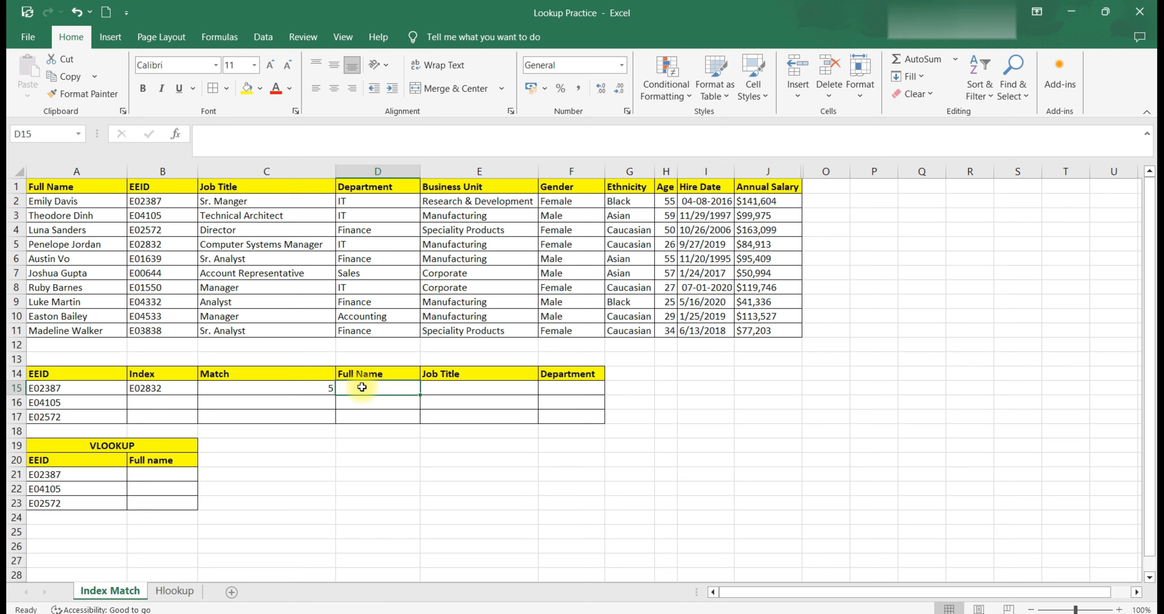
{"action": "left_click", "coordinate": [375, 373]}
{"action": "left_click", "coordinate": [452, 374]}
{"action": "left_click", "coordinate": [569, 376]}
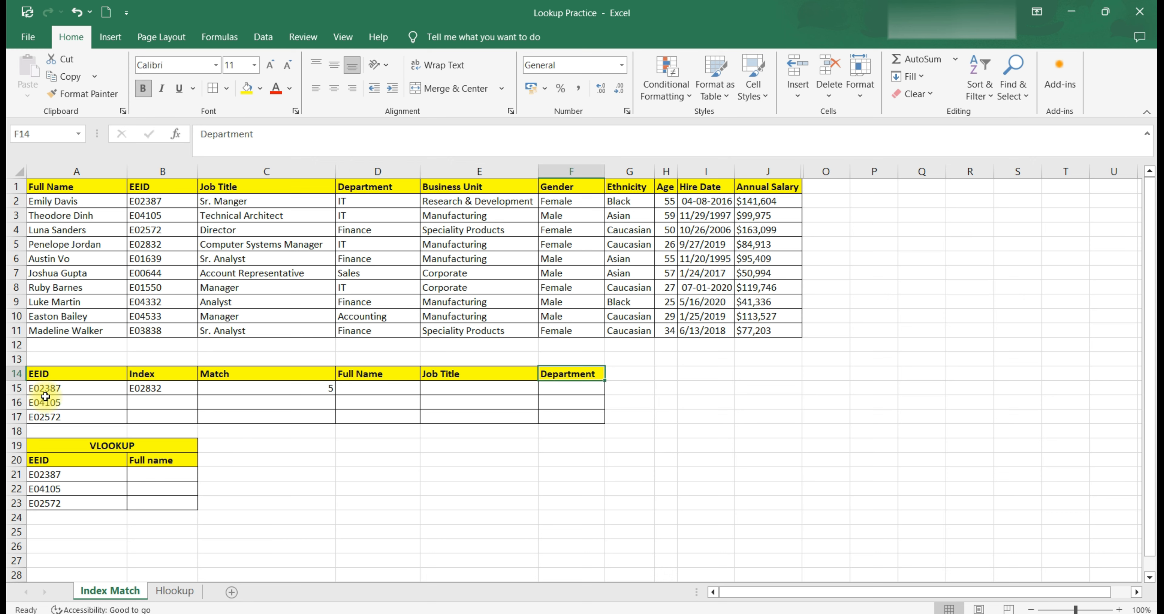
{"action": "left_click_drag", "start_coordinate": [48, 389], "coordinate": [58, 412]}
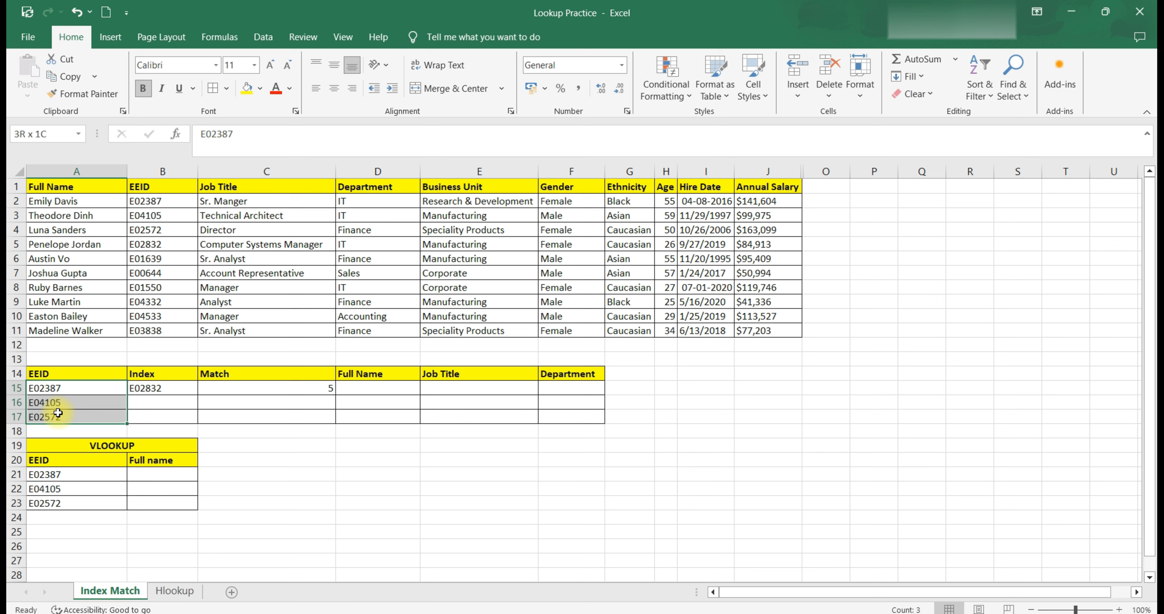
Start an INDEX formula in D15 using the array, row_num, column_num form, and move its arguments dialog clear of the data.
{"action": "left_click", "coordinate": [356, 388]}
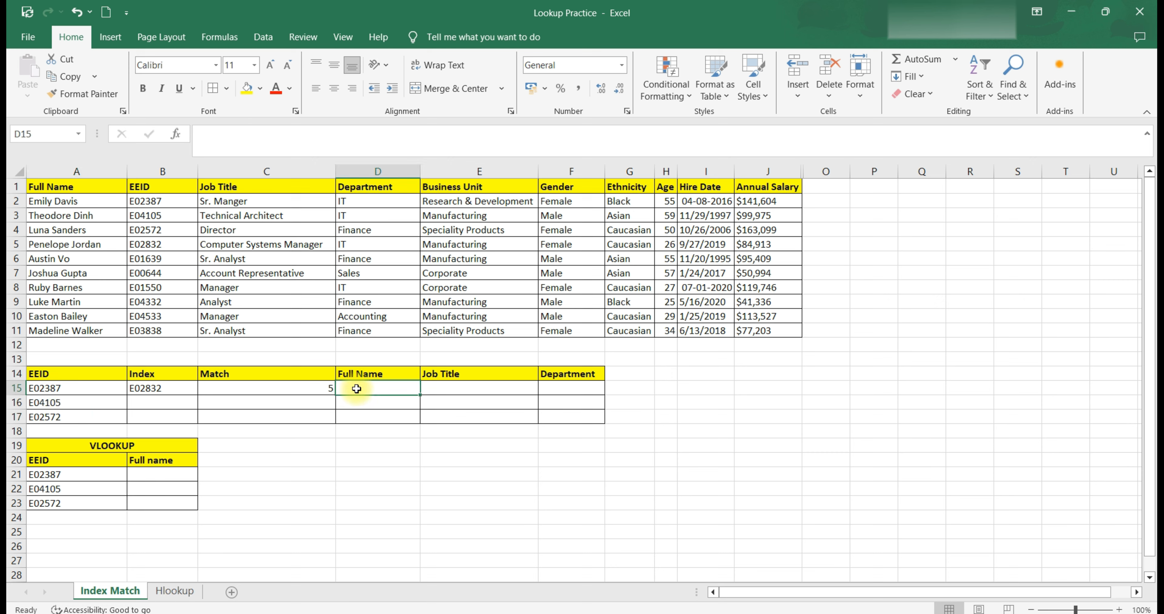
{"action": "type", "text": "="}
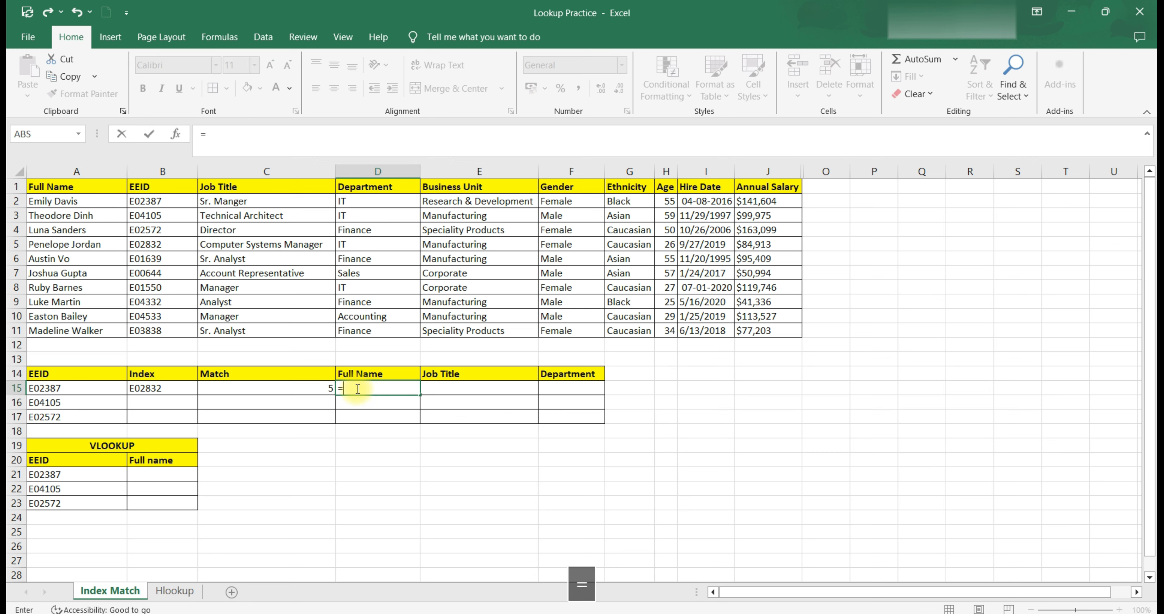
{"action": "type", "text": "INDEX"}
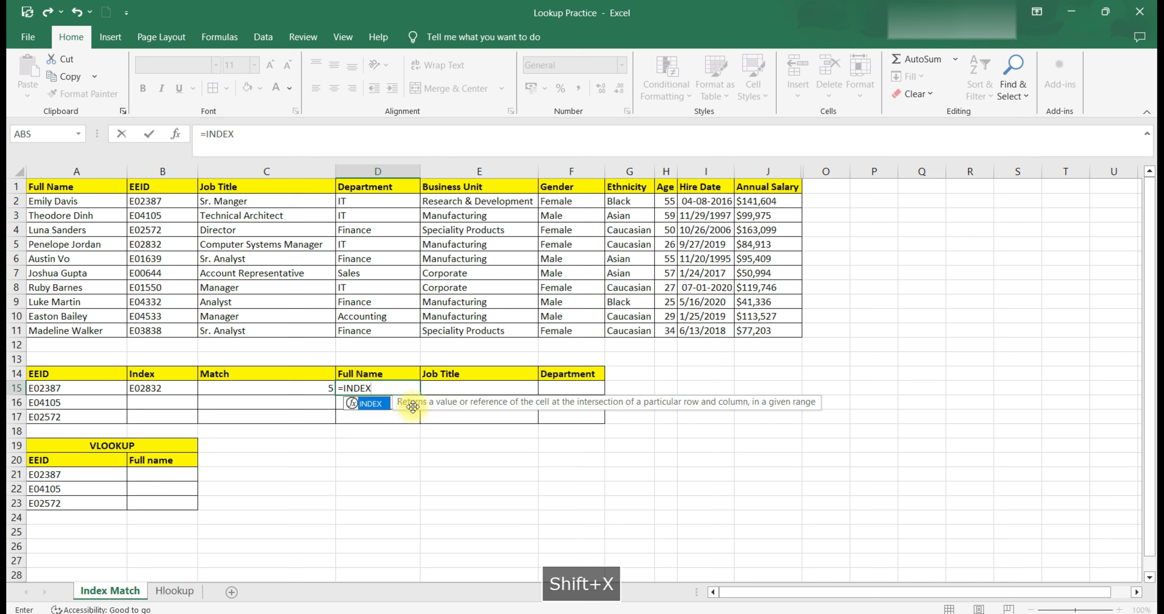
{"action": "key", "text": "Tab"}
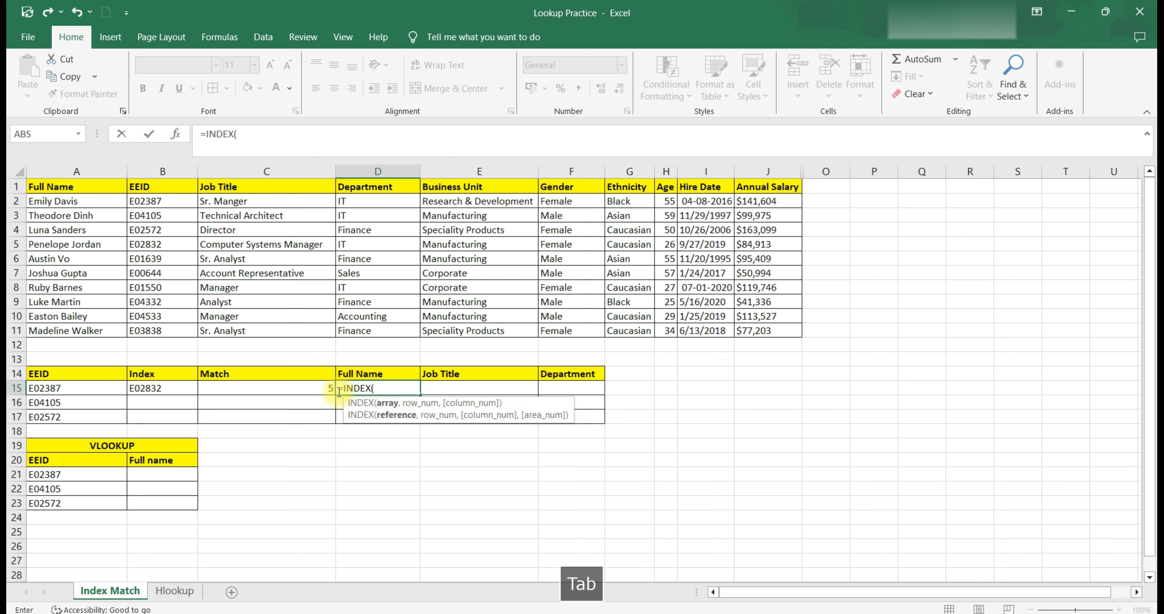
{"action": "left_click", "coordinate": [179, 134]}
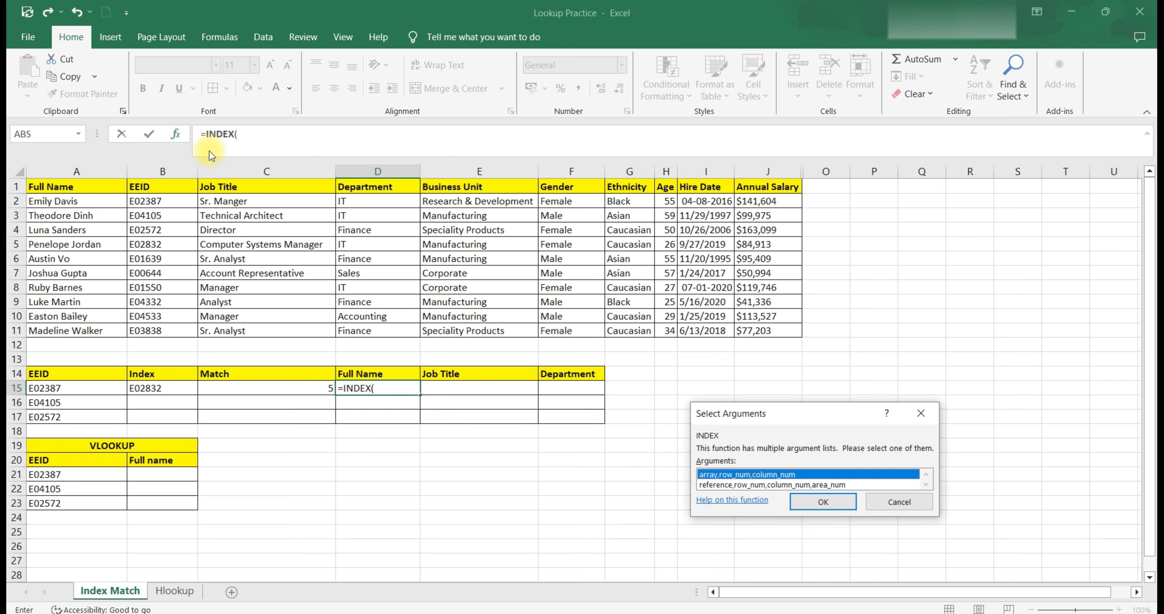
{"action": "left_click", "coordinate": [806, 500]}
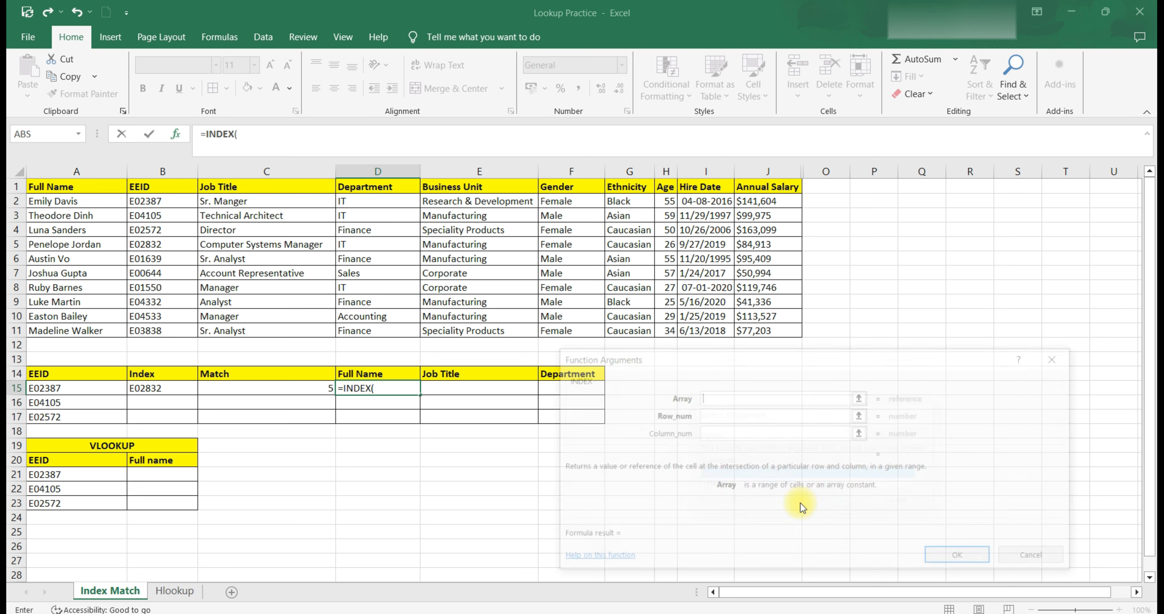
{"action": "left_click_drag", "start_coordinate": [798, 359], "coordinate": [855, 272]}
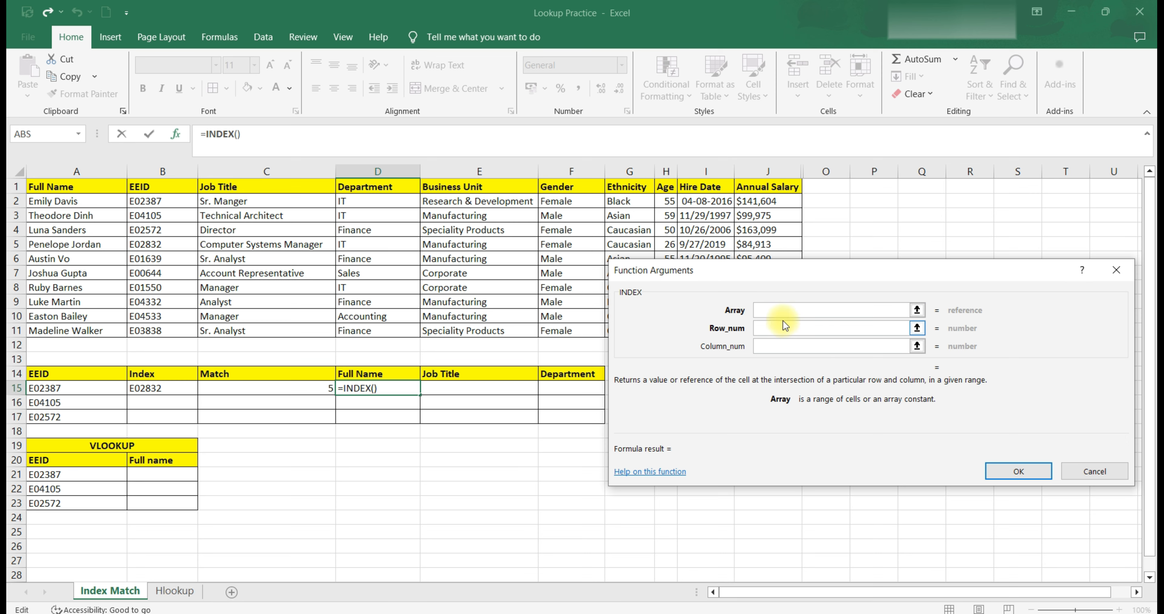
Set the INDEX array to the absolute range $A$1:$D$11.
{"action": "left_click_drag", "start_coordinate": [75, 187], "coordinate": [387, 332]}
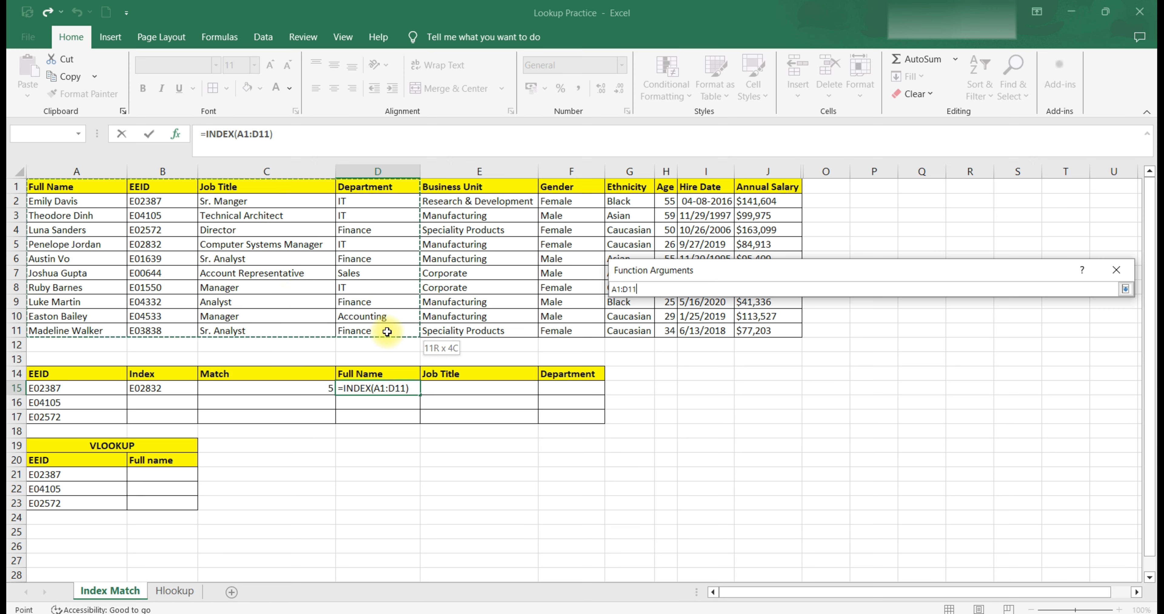
{"action": "left_click_drag", "start_coordinate": [388, 331], "coordinate": [219, 323]}
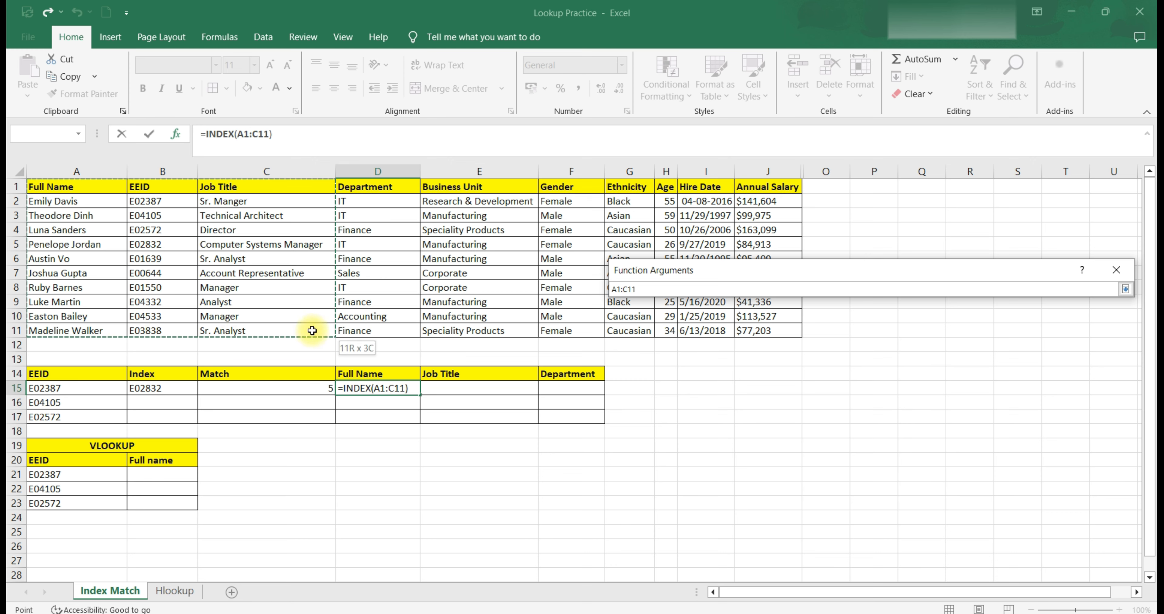
{"action": "left_click_drag", "start_coordinate": [338, 326], "coordinate": [348, 328]}
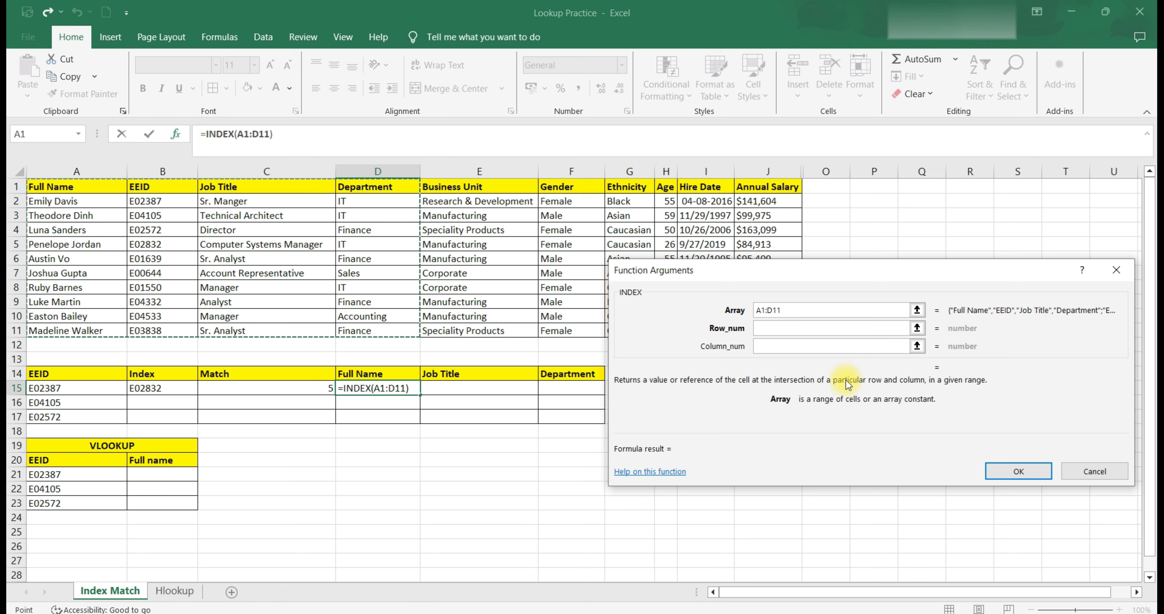
{"action": "key", "text": "F4"}
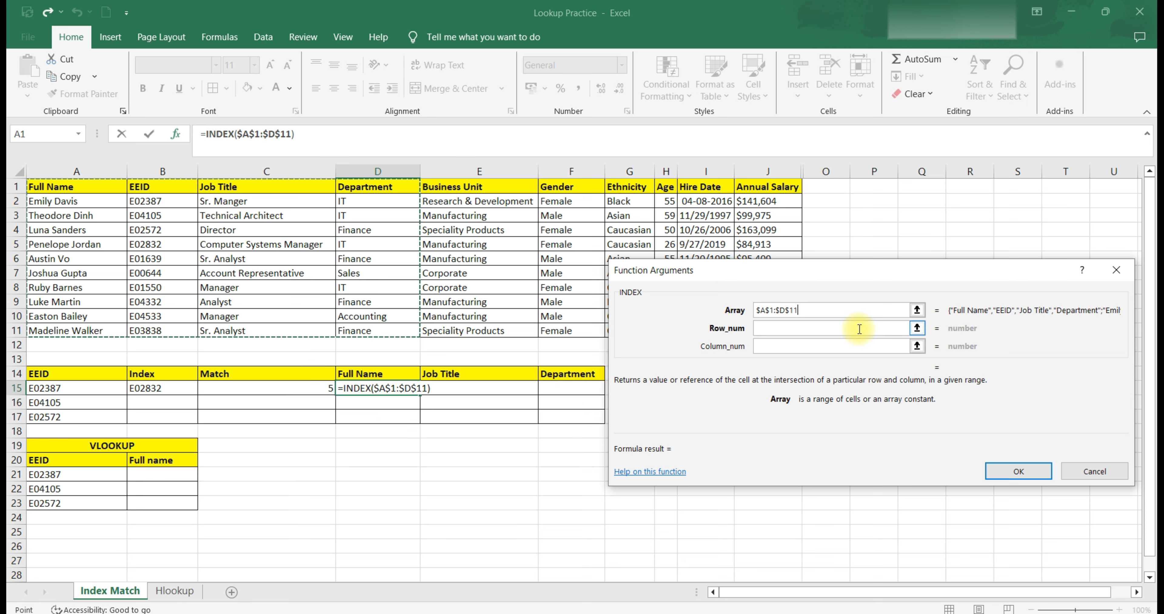
Nest a MATCH function as the INDEX row number, with lookup value $A15.
{"action": "left_click", "coordinate": [849, 329]}
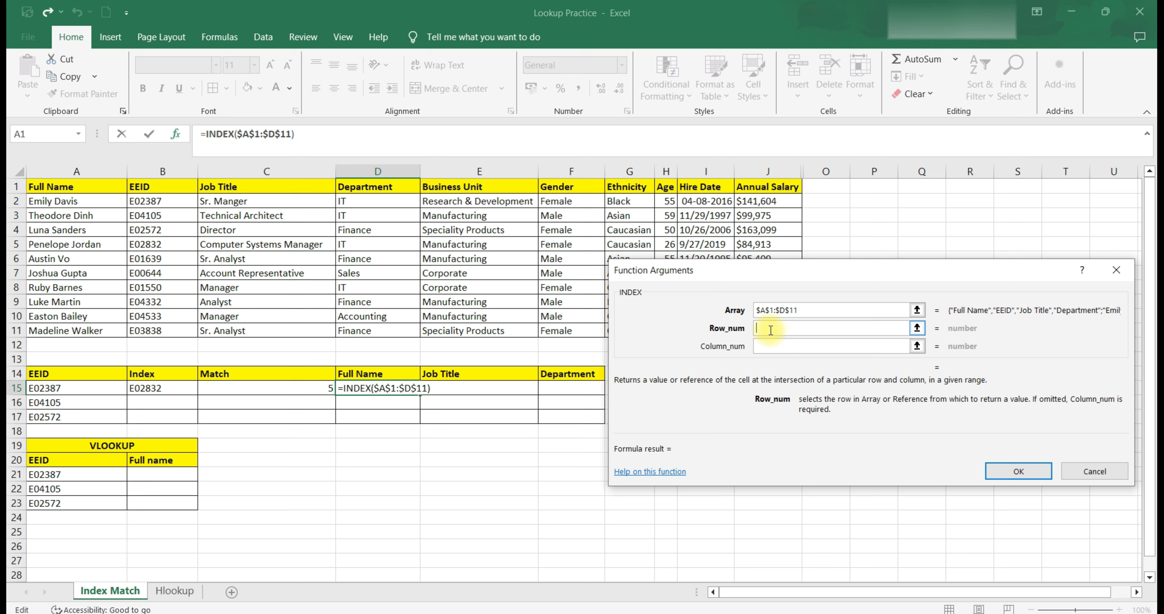
{"action": "type", "text": "MAT"}
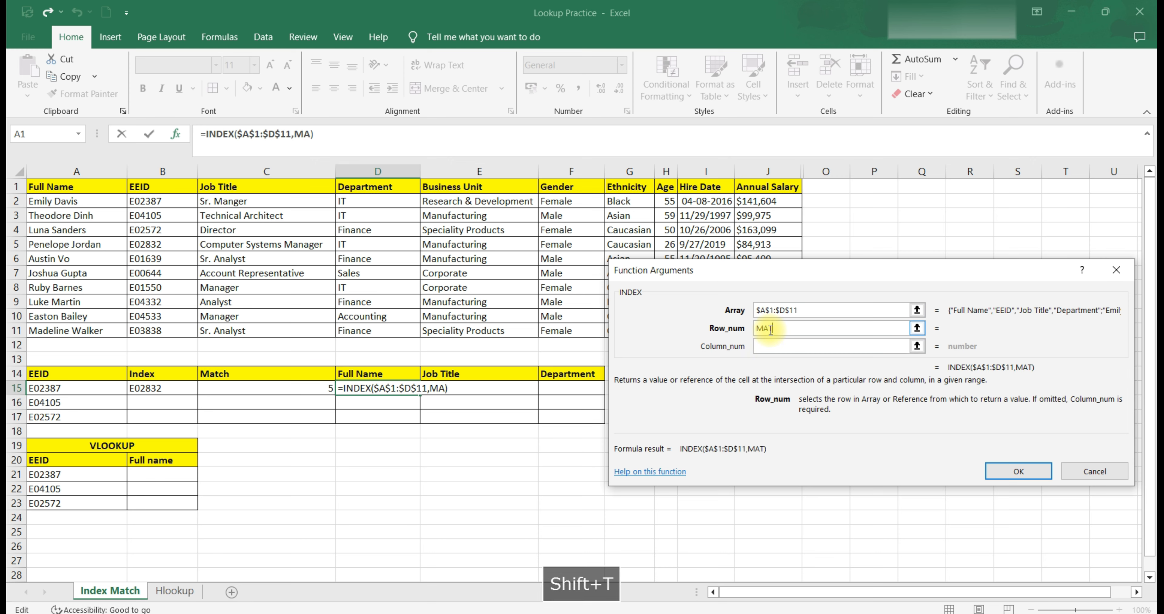
{"action": "type", "text": "CH()"}
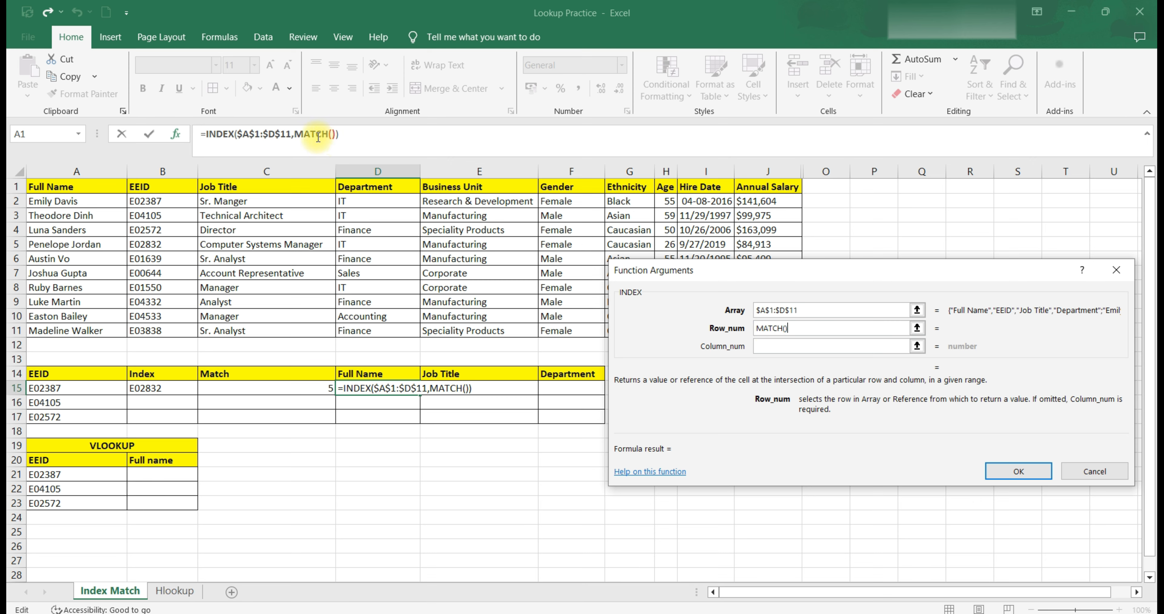
{"action": "left_click", "coordinate": [331, 132]}
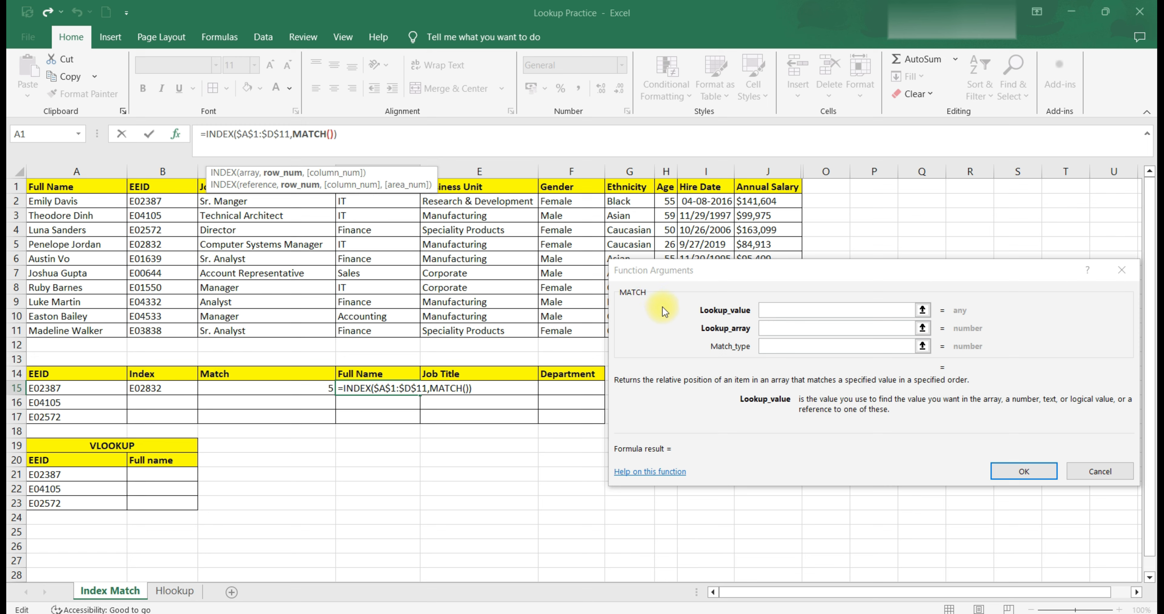
{"action": "left_click", "coordinate": [777, 310]}
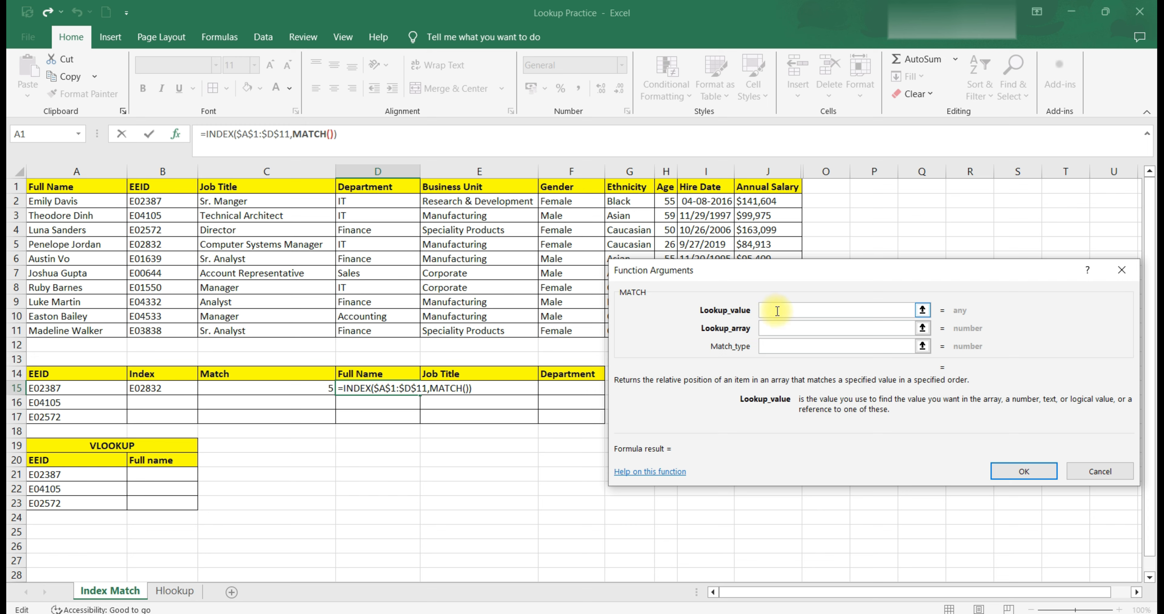
{"action": "left_click", "coordinate": [84, 388]}
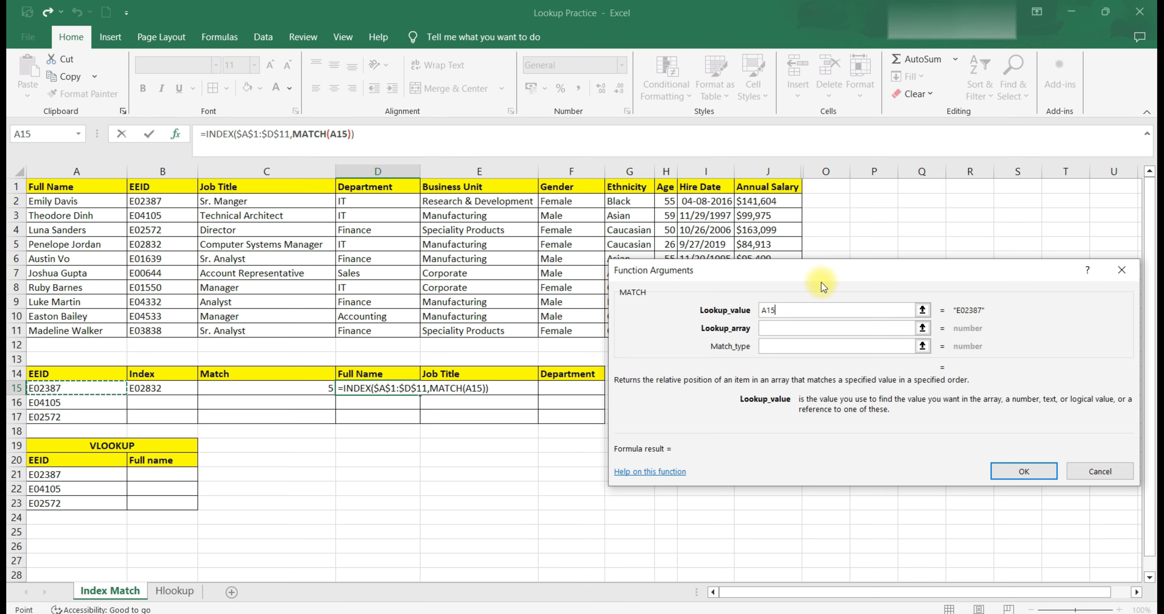
{"action": "left_click", "coordinate": [763, 310]}
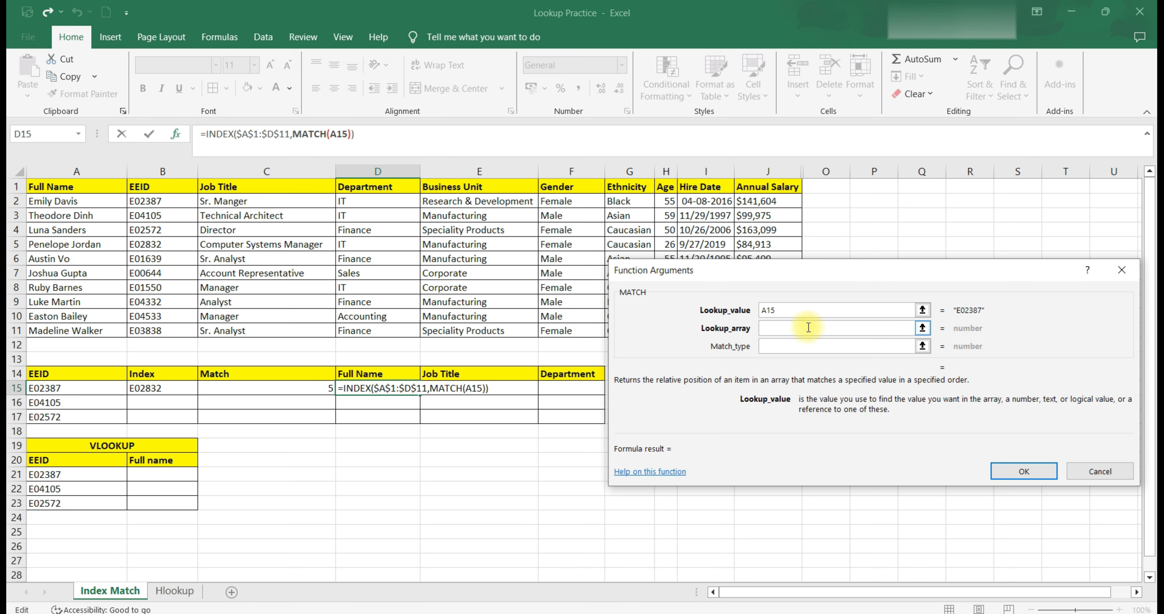
{"action": "type", "text": "$"}
Set the nested MATCH's lookup array to $B$1:$B$11 and its match type to 0.
{"action": "left_click", "coordinate": [808, 328]}
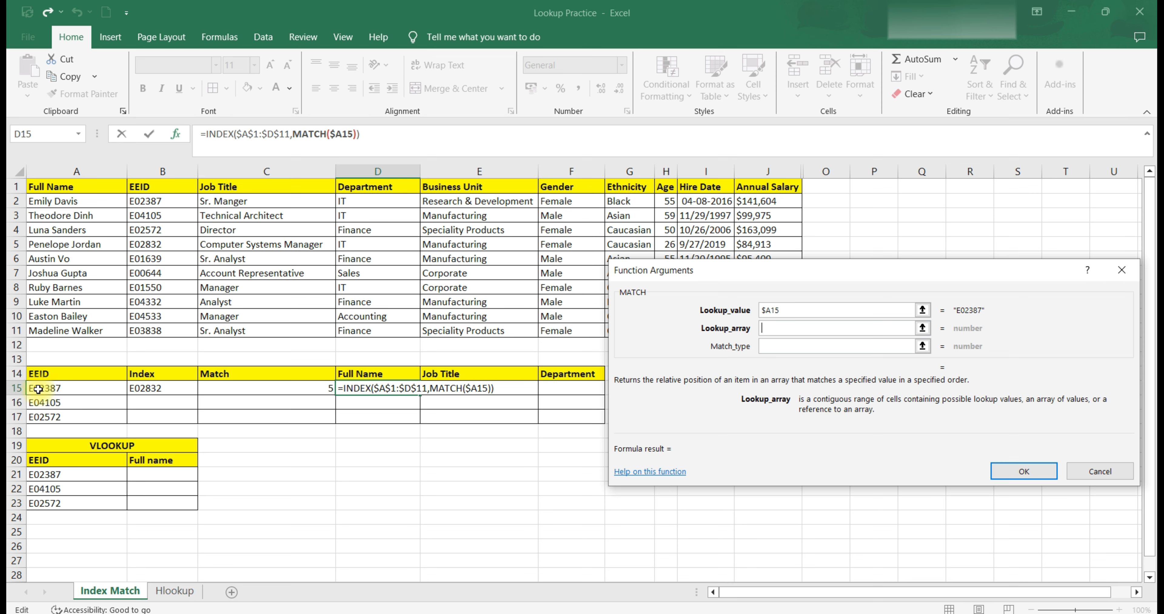
{"action": "left_click_drag", "start_coordinate": [144, 186], "coordinate": [164, 329]}
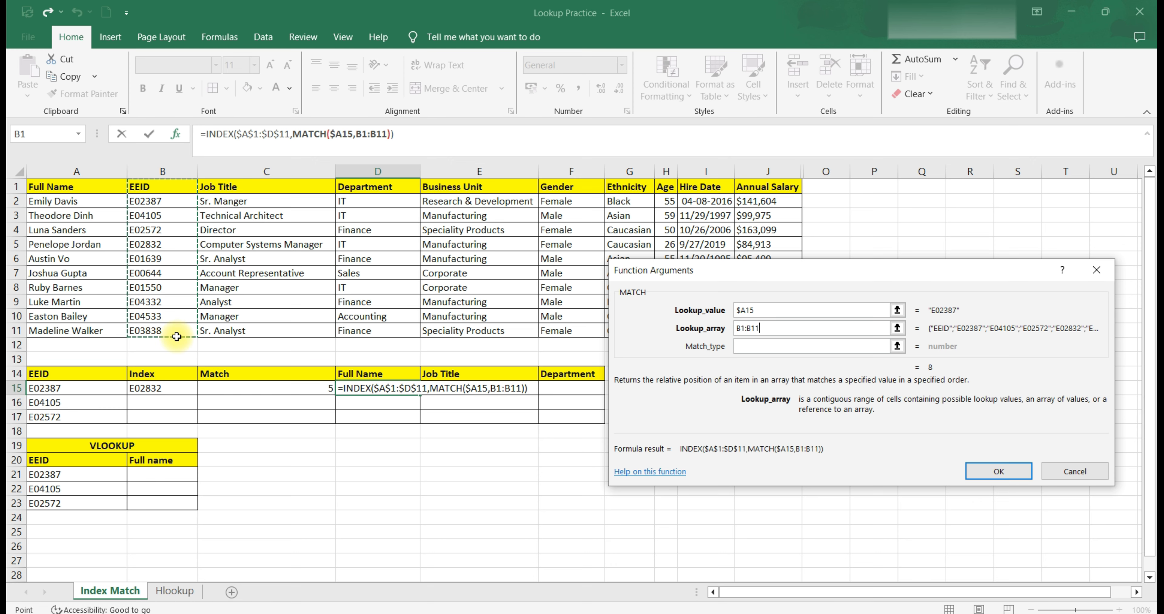
{"action": "key", "text": "F4"}
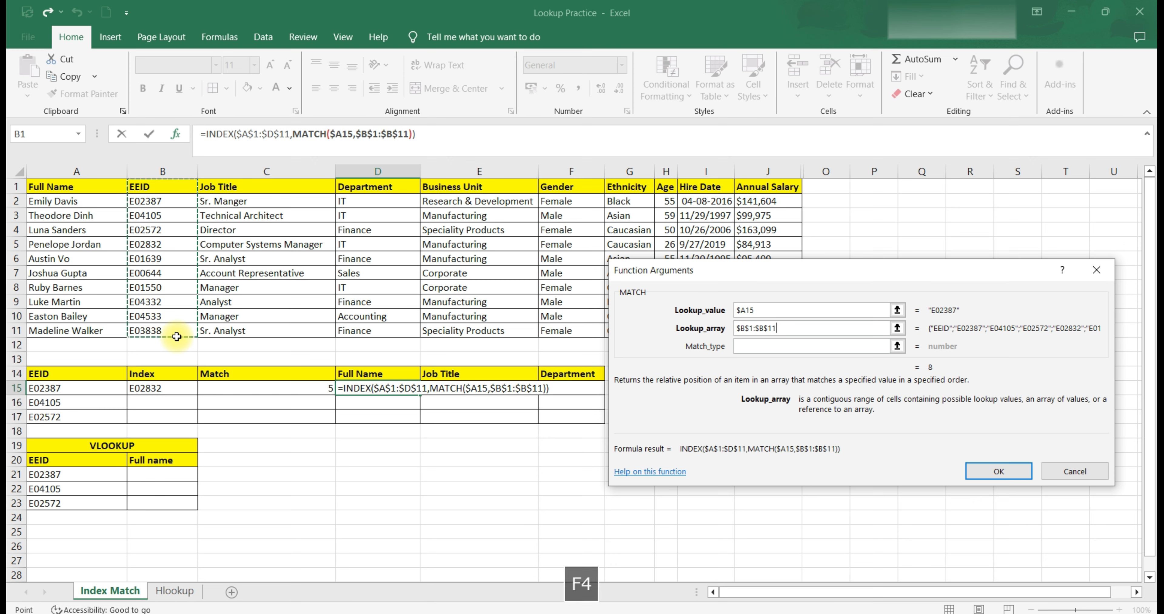
{"action": "left_click", "coordinate": [753, 344]}
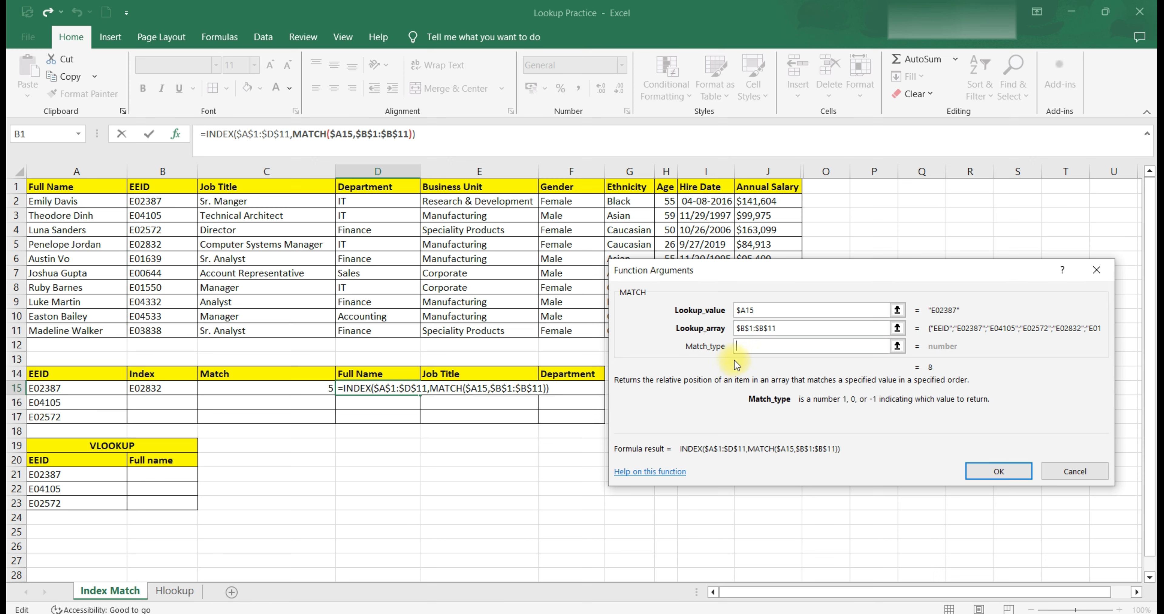
{"action": "type", "text": "0"}
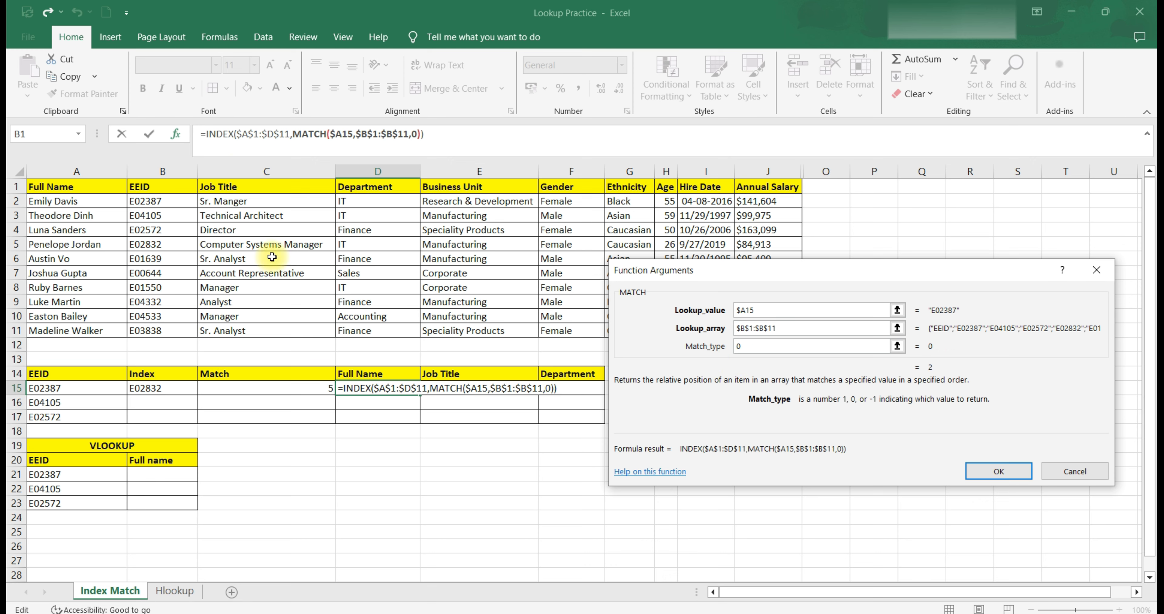
Nest a second MATCH function as the column number of the INDEX formula in D15.
{"action": "left_click", "coordinate": [218, 134]}
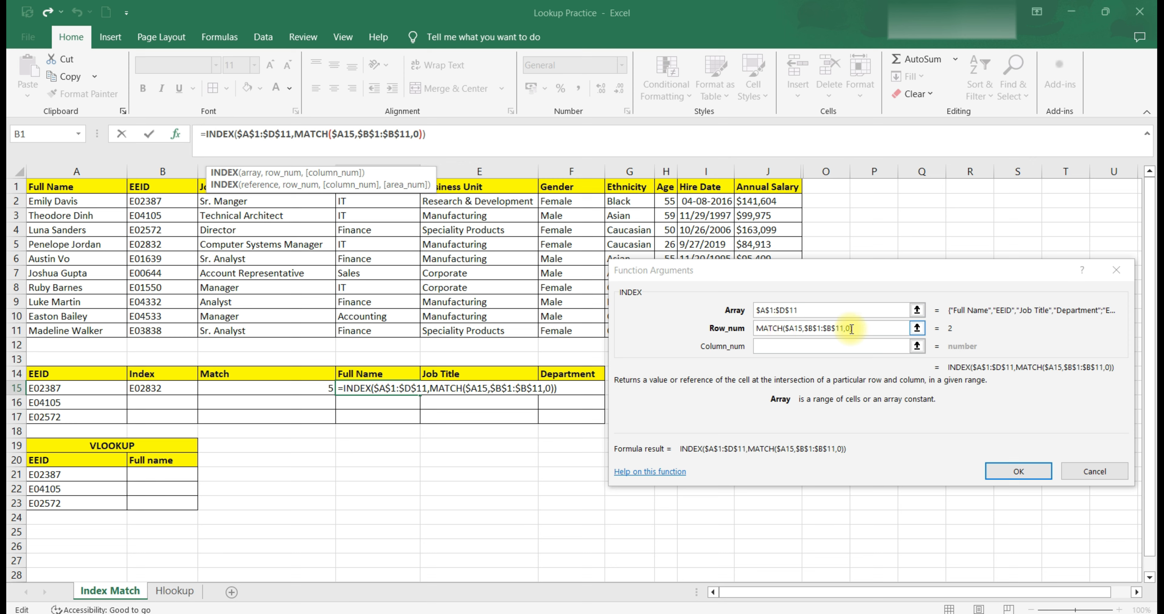
{"action": "left_click", "coordinate": [757, 348]}
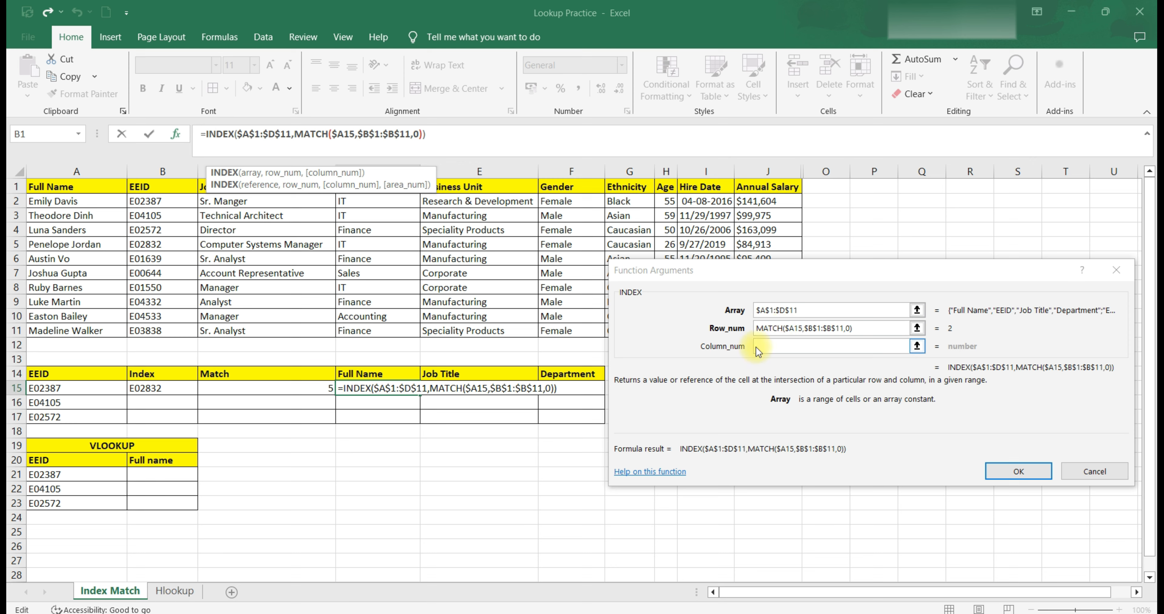
{"action": "left_click", "coordinate": [771, 348]}
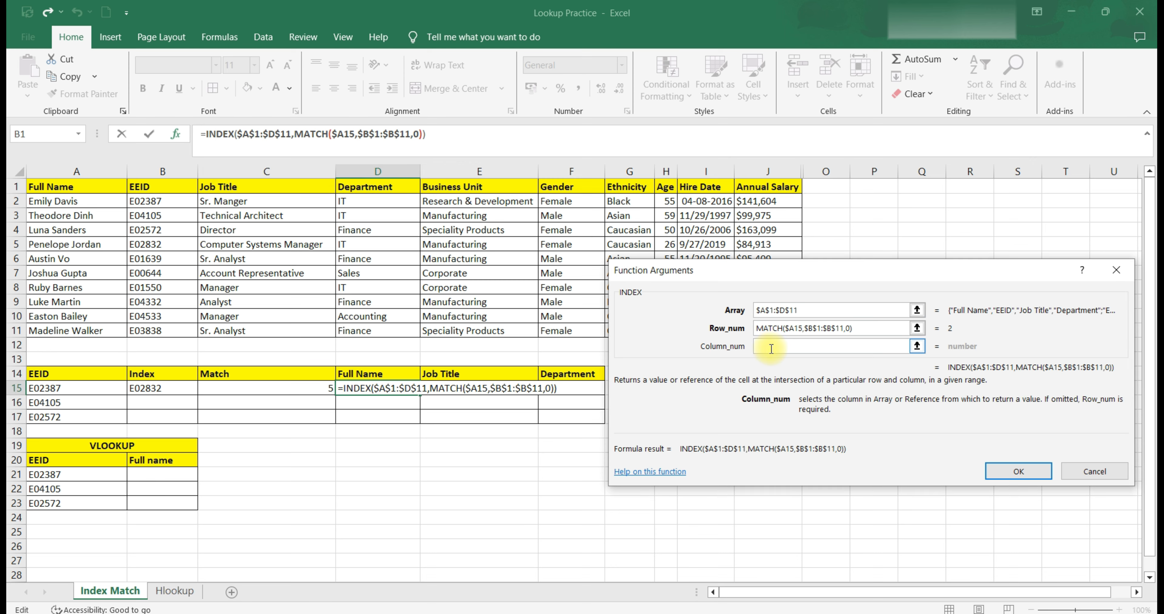
{"action": "type", "text": "MATCH"}
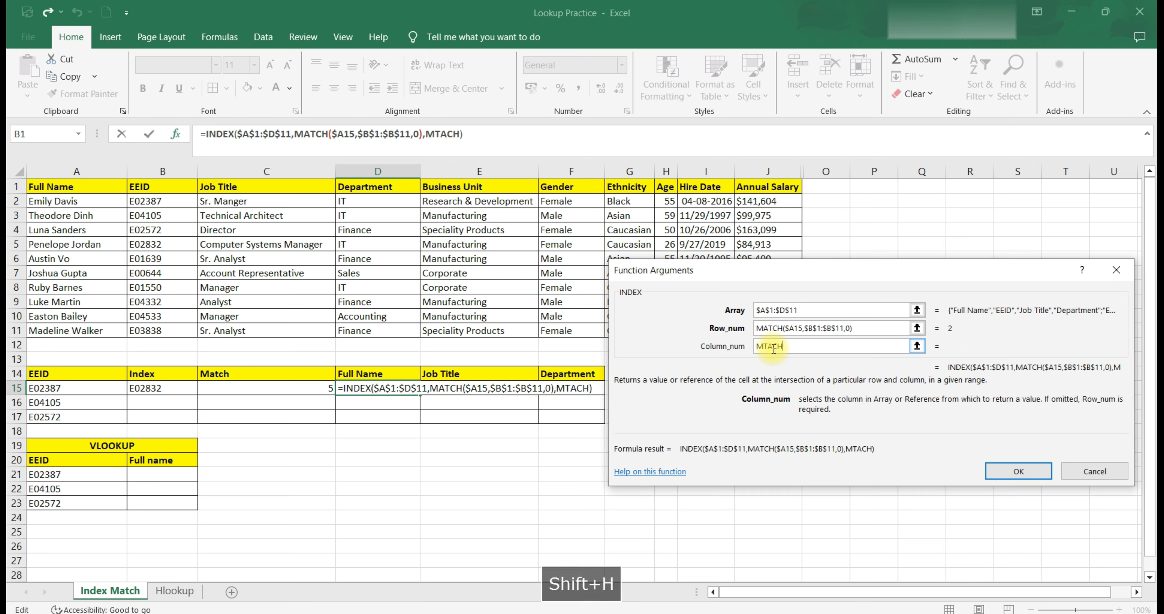
{"action": "left_click", "coordinate": [450, 146]}
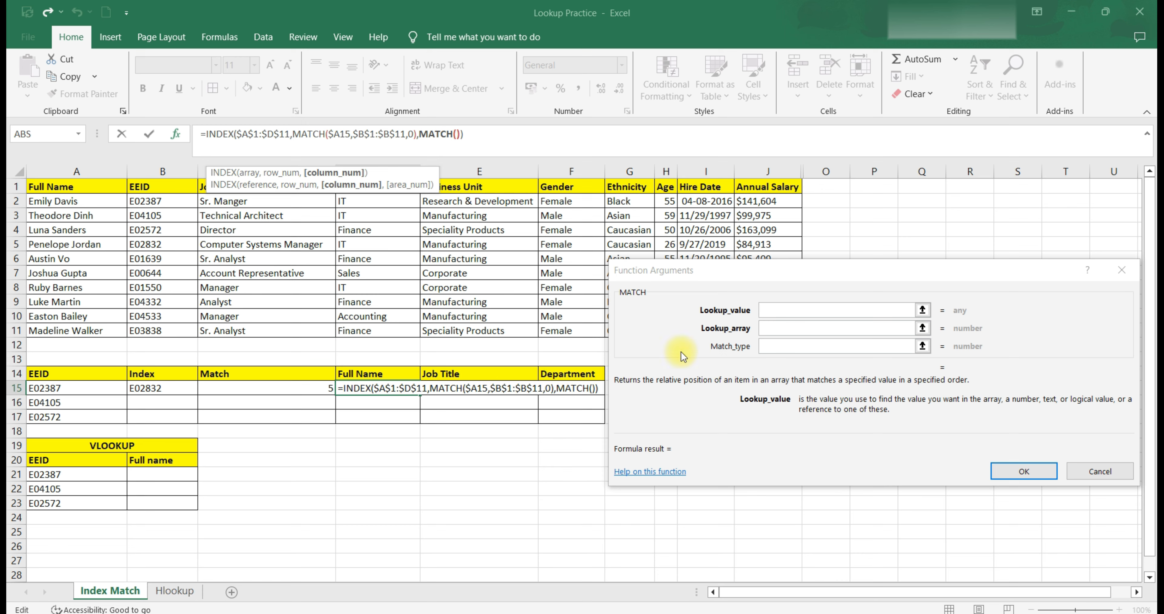
Set the second MATCH's lookup value to the Full Name header as the row-locked reference D$14.
{"action": "left_click", "coordinate": [779, 310]}
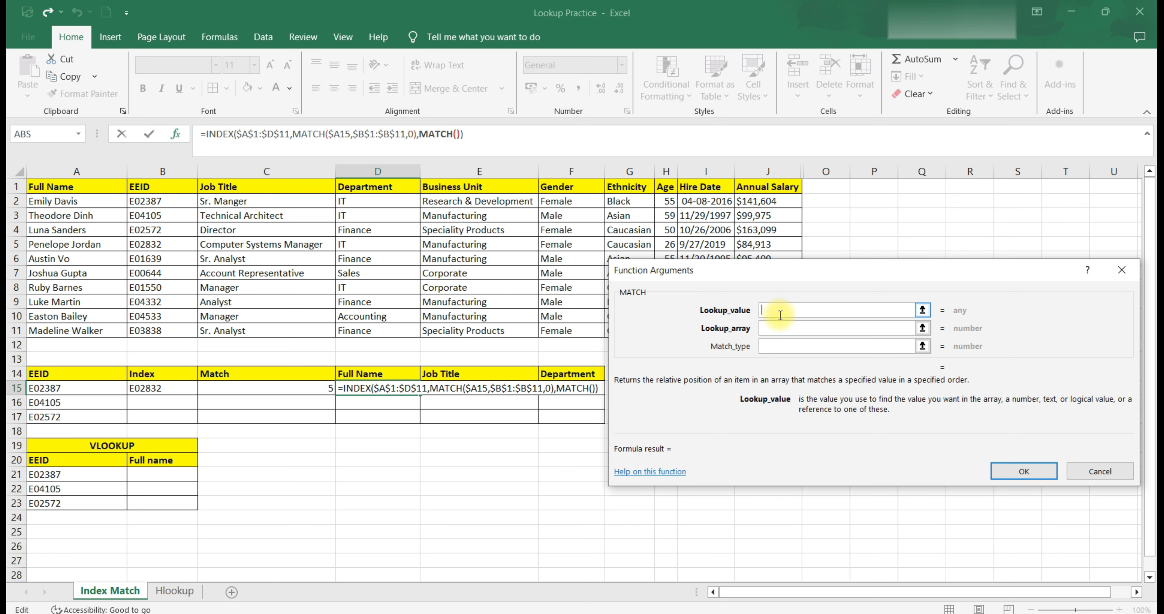
{"action": "left_click", "coordinate": [388, 374]}
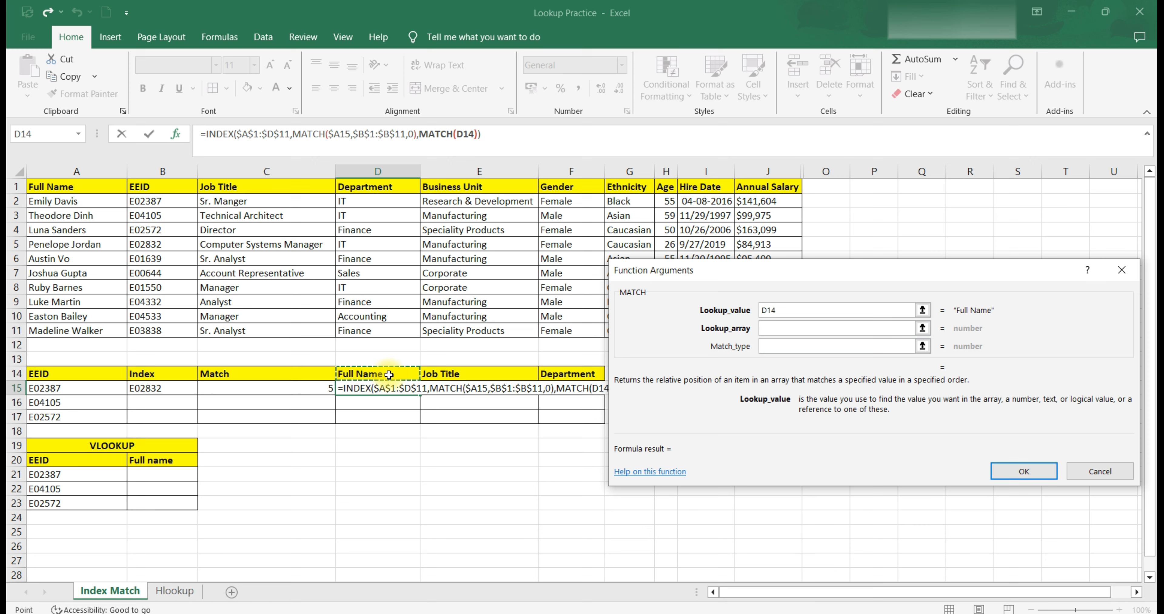
{"action": "left_click", "coordinate": [762, 310]}
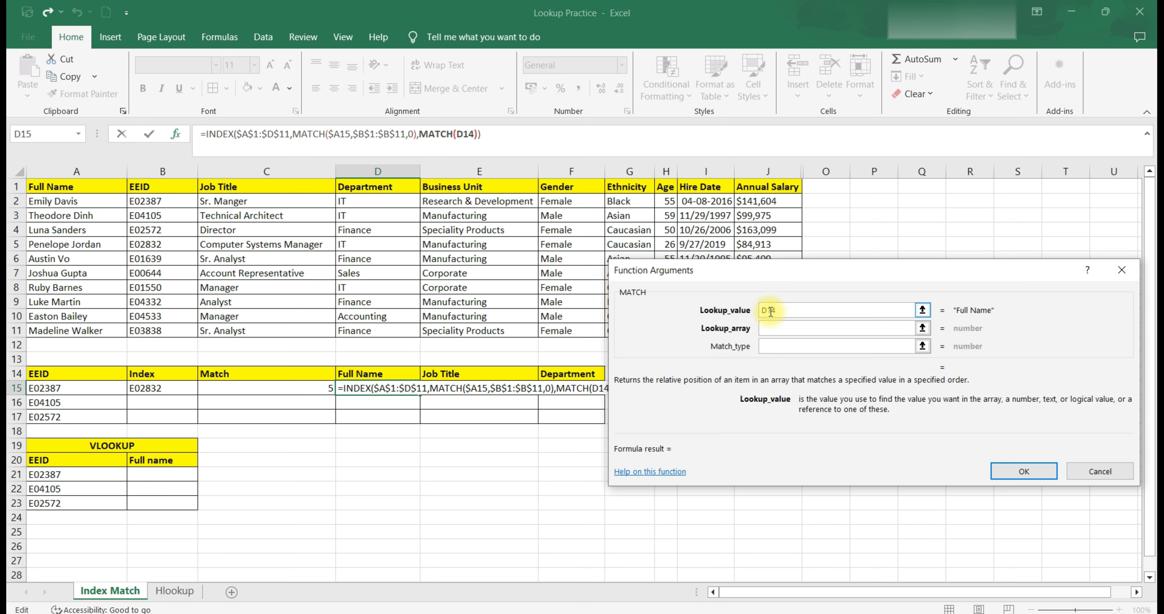
{"action": "type", "text": "$"}
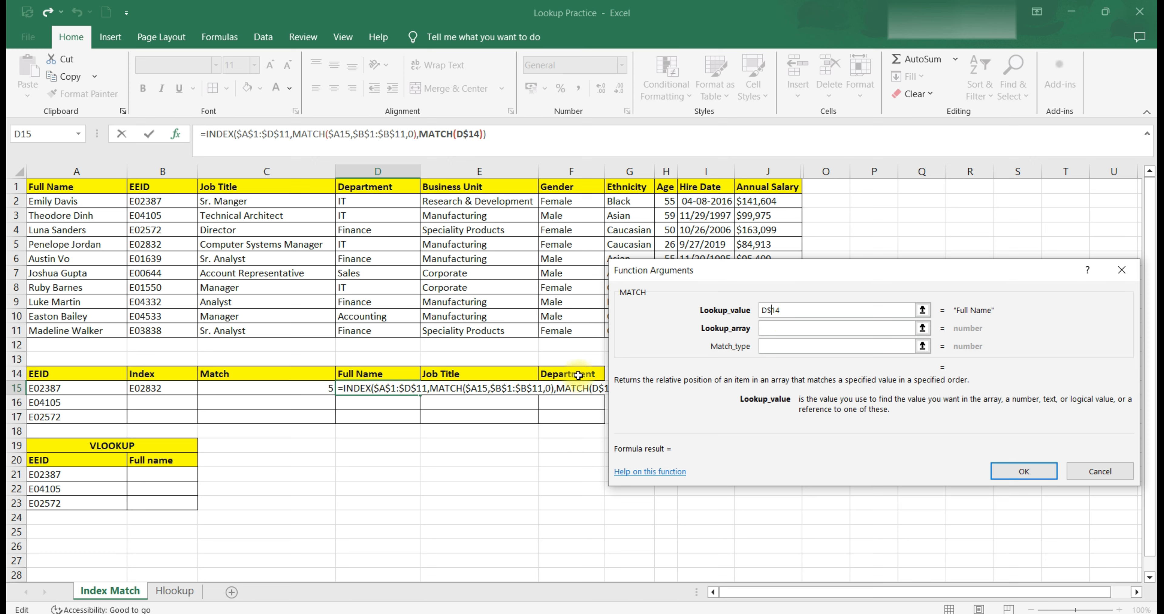
Set the second MATCH's lookup array to the absolute header range $A$1:$D$1 and its match type to 0.
{"action": "left_click", "coordinate": [802, 327]}
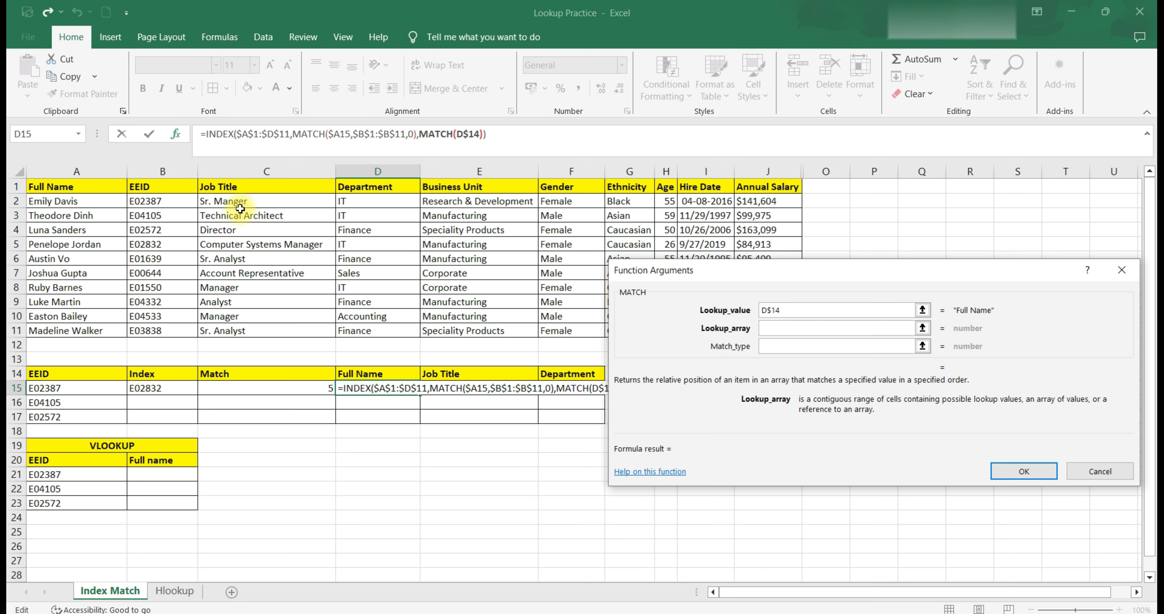
{"action": "left_click_drag", "start_coordinate": [55, 186], "coordinate": [378, 185]}
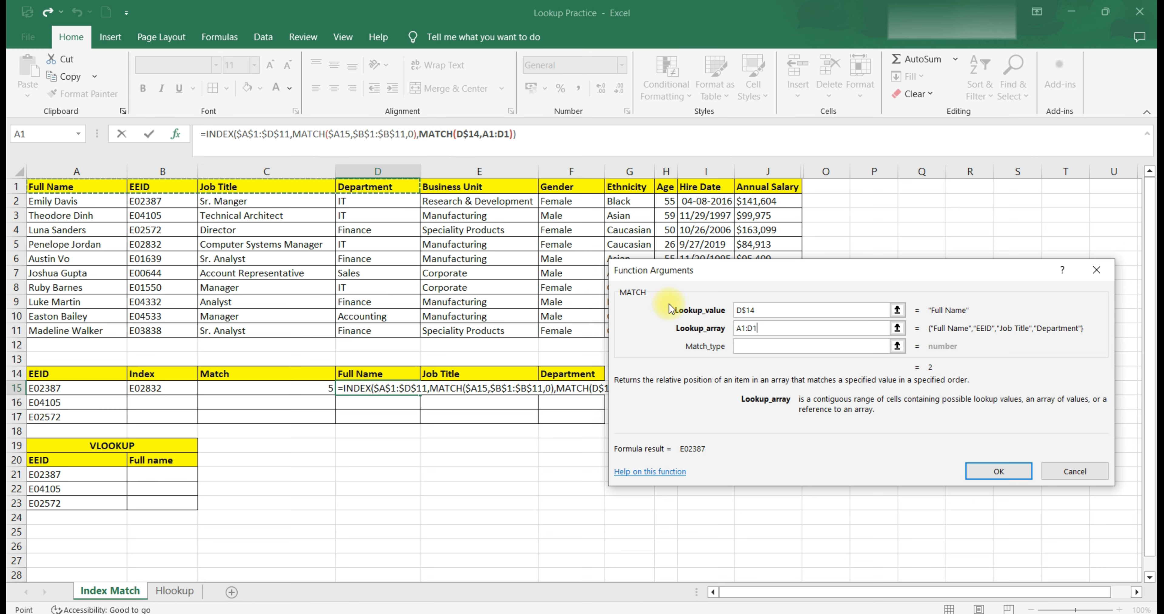
{"action": "key", "text": "F4"}
{"action": "left_click", "coordinate": [766, 348]}
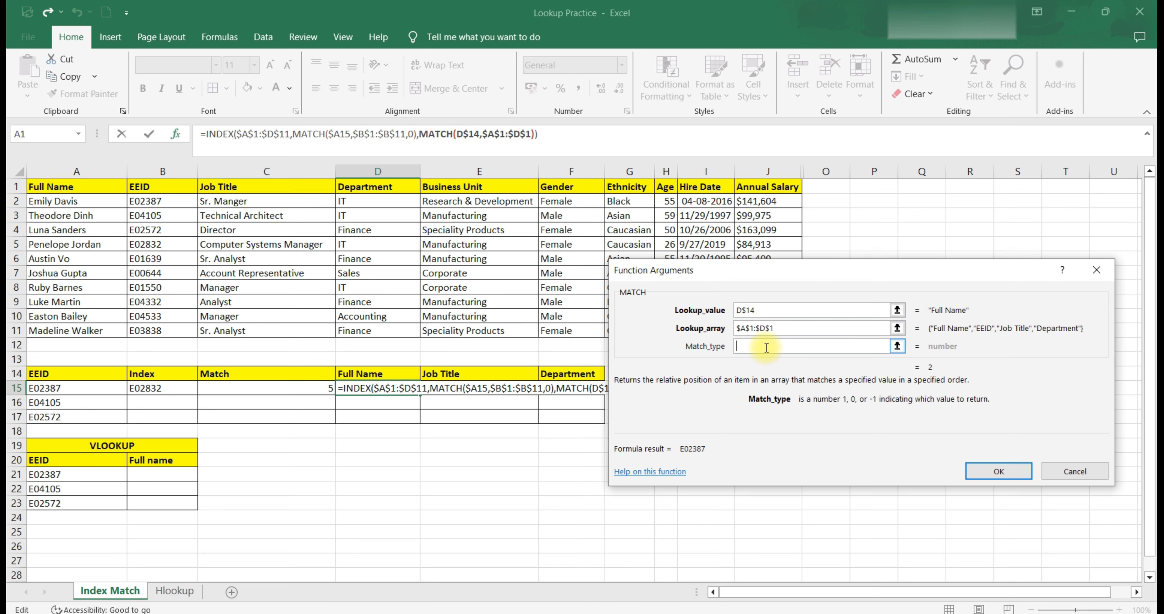
{"action": "type", "text": "0"}
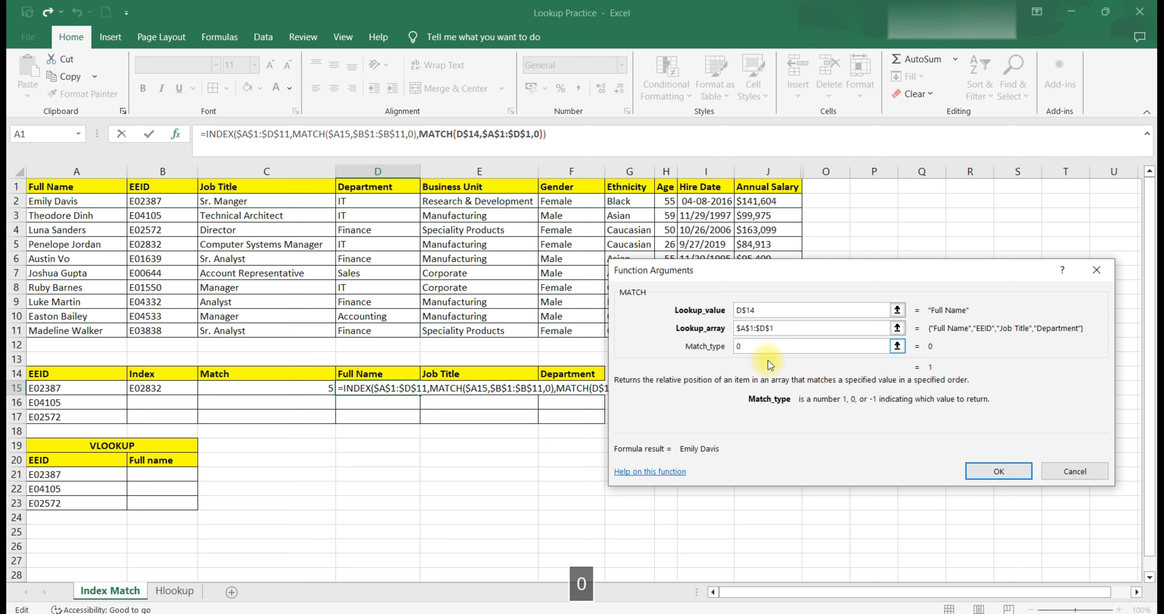
Return to the outer INDEX function's arguments and enter the completed formula in D15.
{"action": "left_click", "coordinate": [223, 135]}
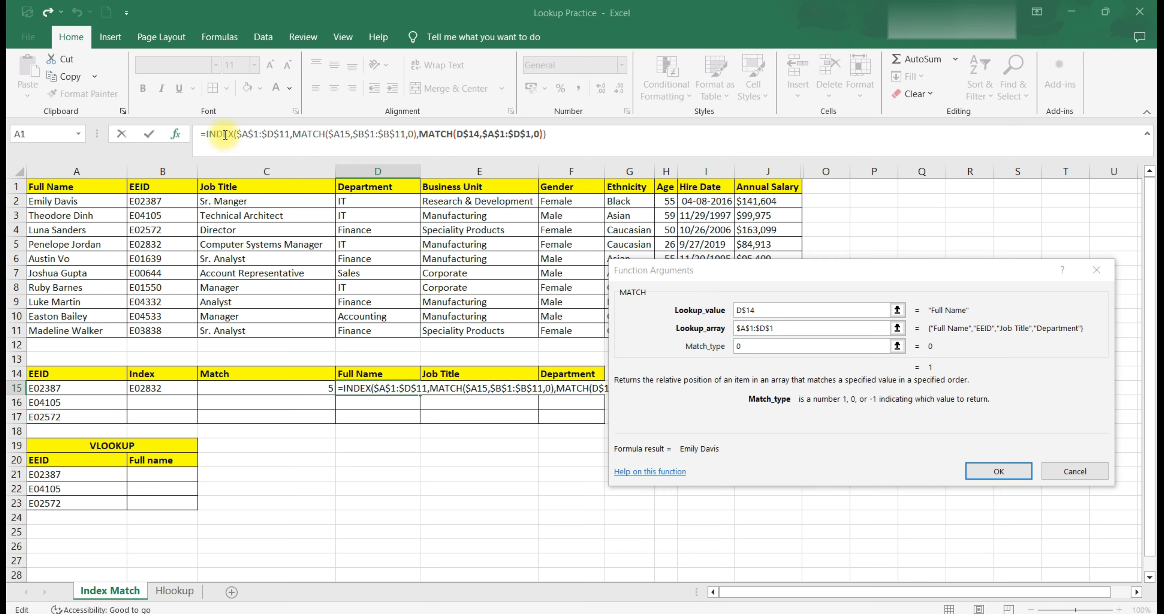
{"action": "left_click", "coordinate": [891, 323]}
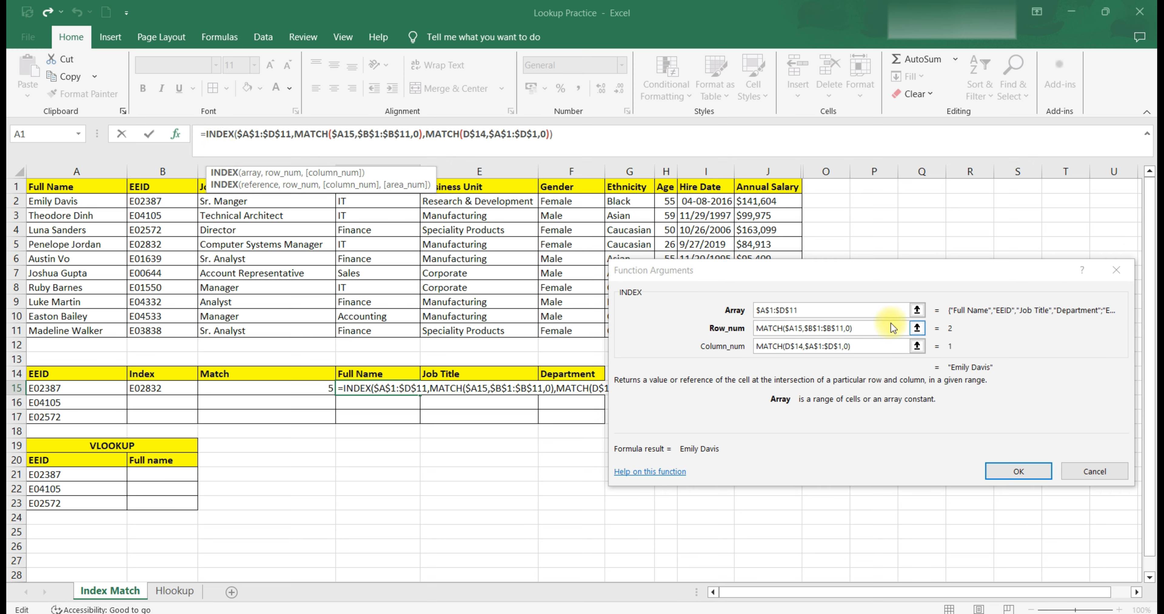
{"action": "left_click", "coordinate": [1030, 469]}
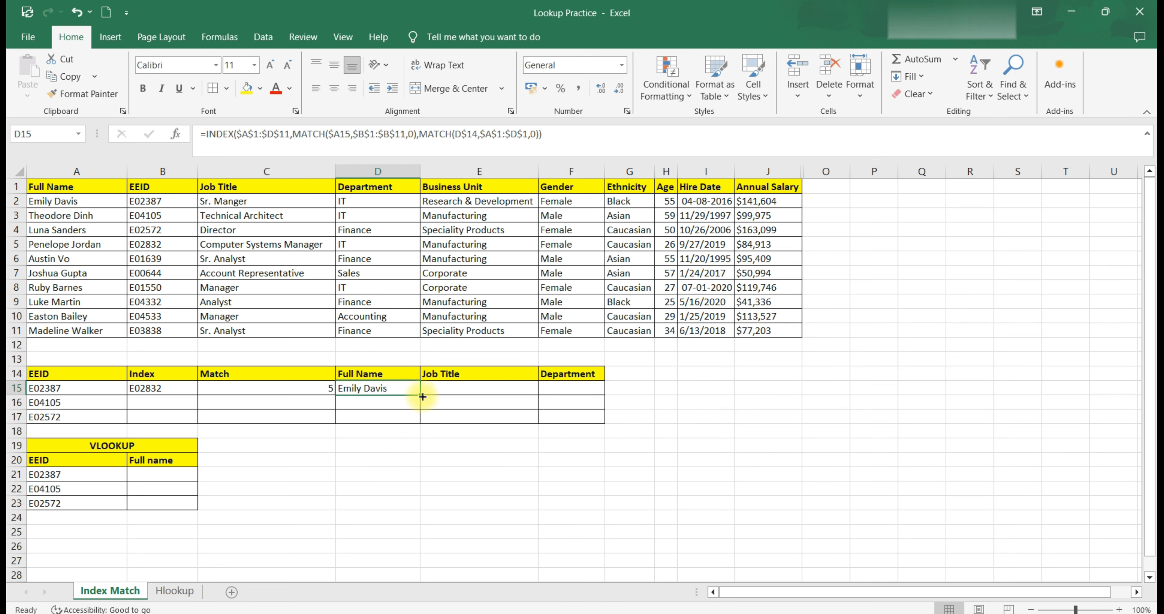
Fill the D15 formula across to the Department column and down to row 17, and select the range D15:F17.
{"action": "left_click_drag", "start_coordinate": [419, 394], "coordinate": [590, 425]}
{"action": "left_click", "coordinate": [698, 418]}
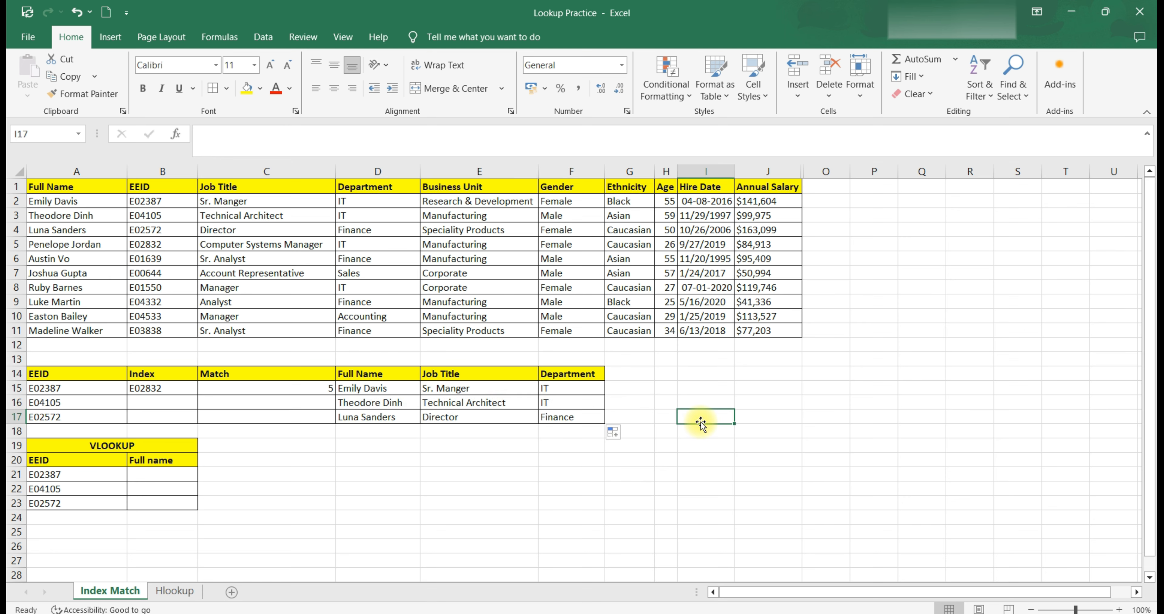
{"action": "left_click", "coordinate": [377, 391]}
{"action": "left_click_drag", "start_coordinate": [377, 390], "coordinate": [556, 417]}
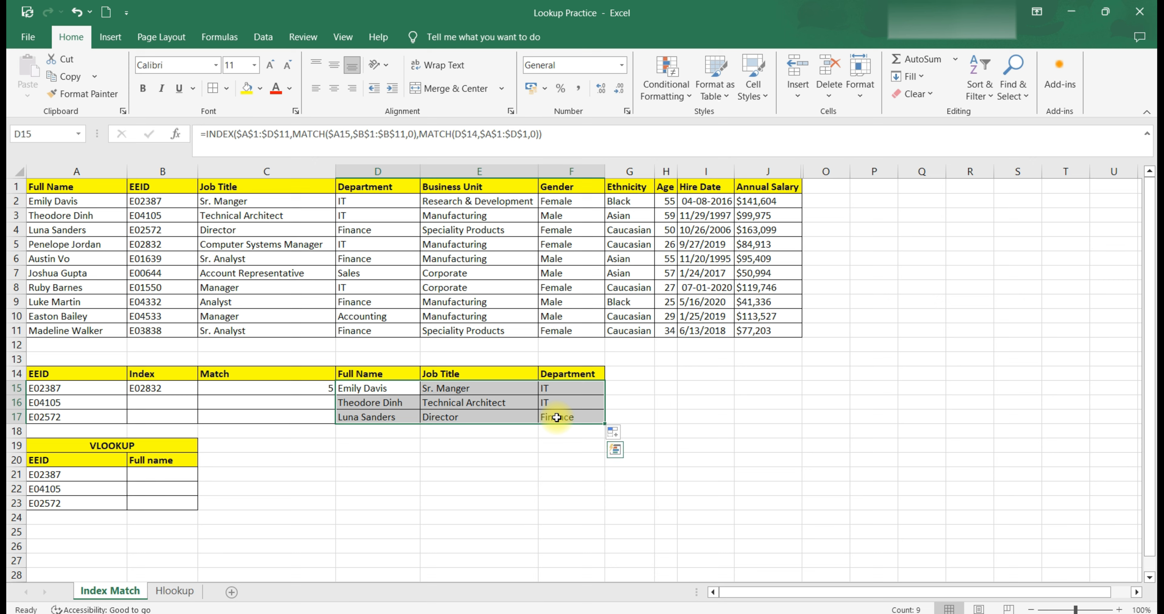